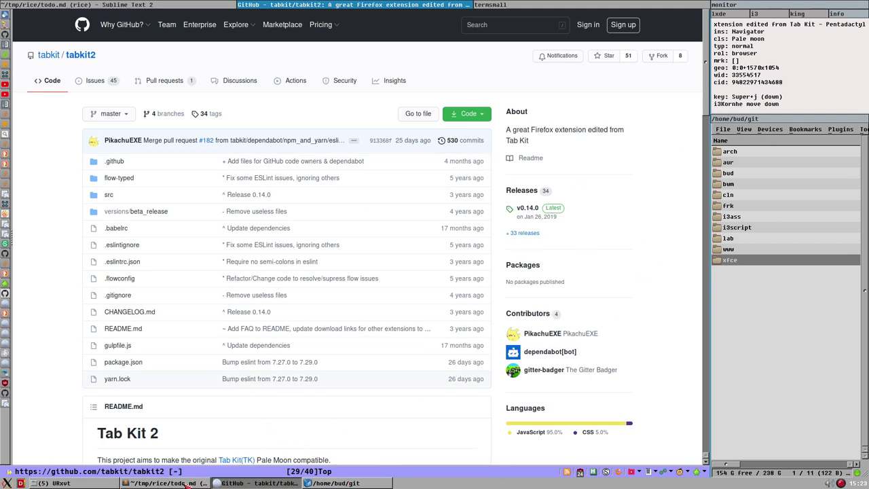
Switch to Sublime Text to check the vertical tab bar notes in todo.md, and return to the Pale Moon browser.
click(197, 6)
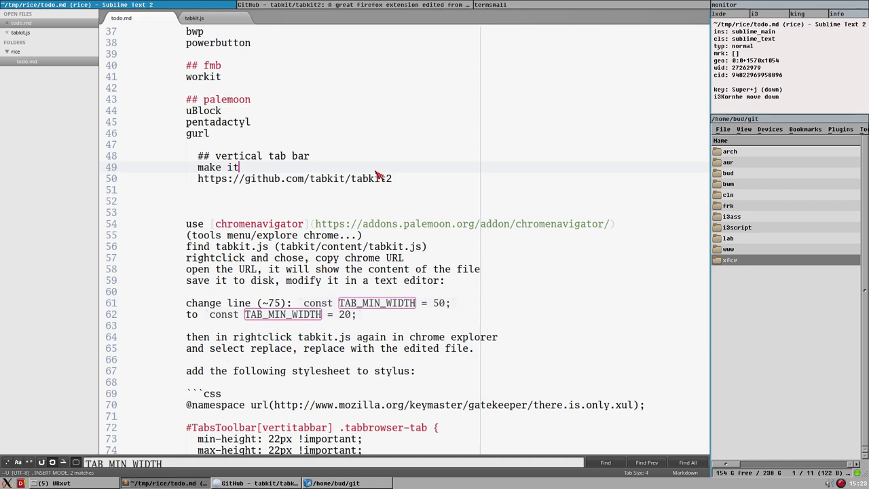
right_click(353, 117)
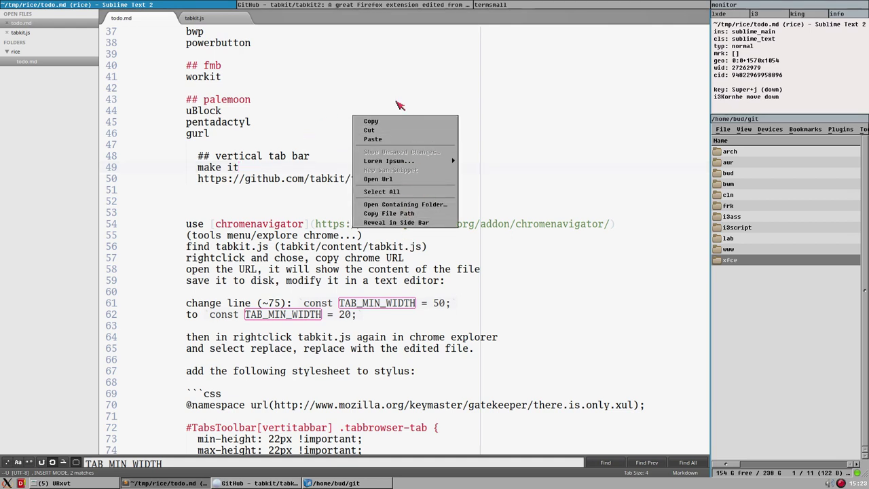
key(Escape)
click(330, 5)
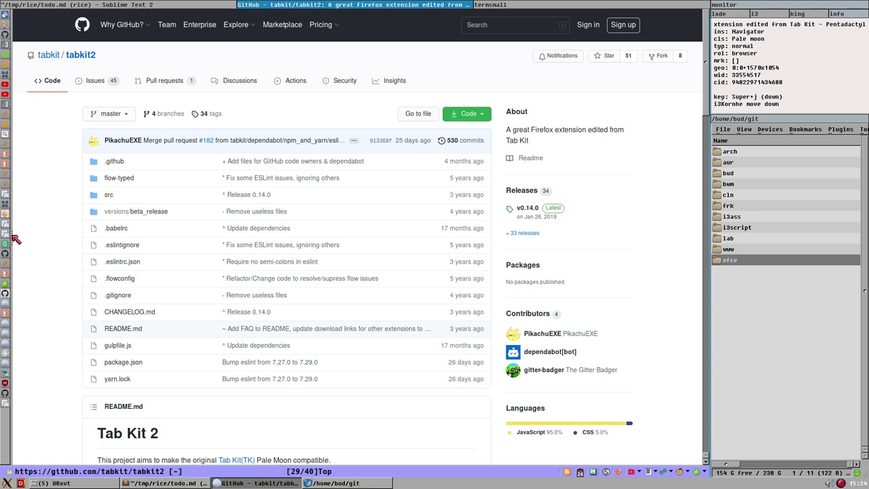
Try out the vertical tab bar's width by widening it to show tab titles and narrowing it back to icons only.
mouse_move(4, 244)
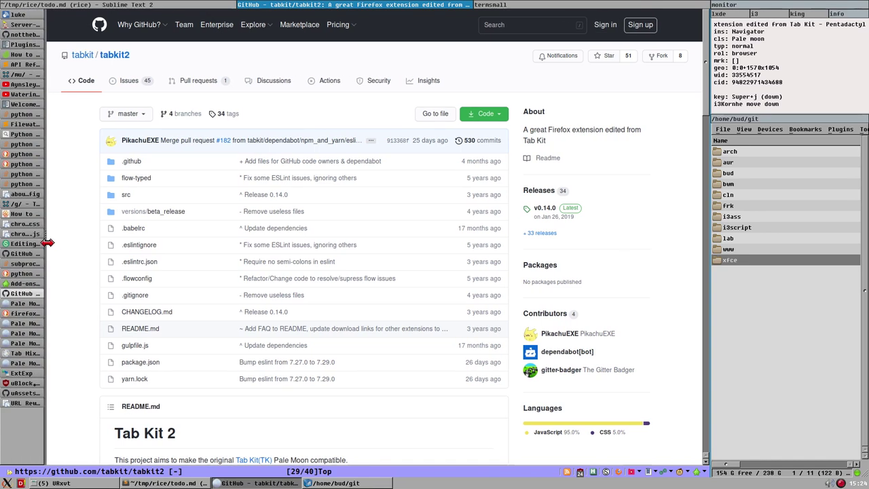
drag(47, 243, 12, 235)
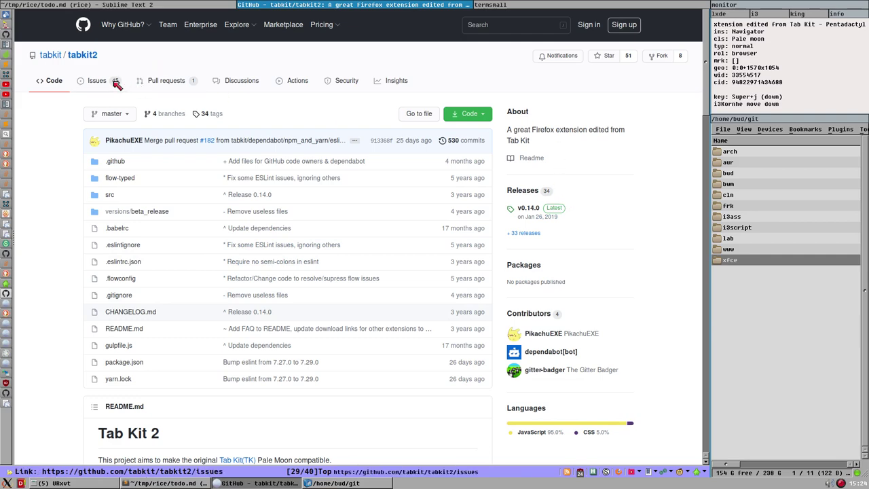
Look through the installed extensions in the Add-ons Manager.
click(6, 285)
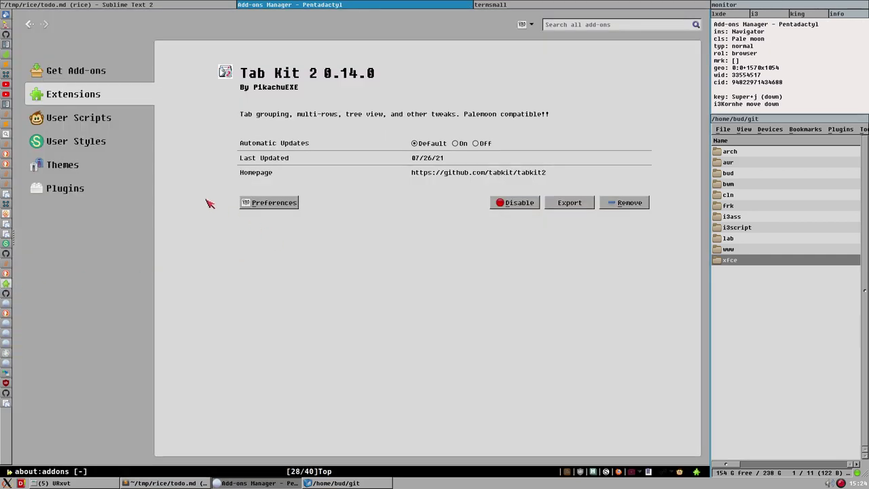
click(68, 97)
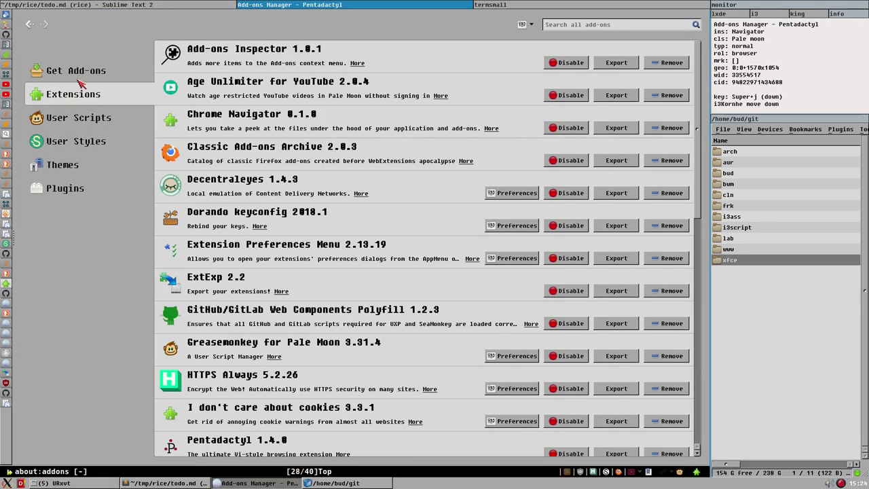
scroll(337, 262, down, 9)
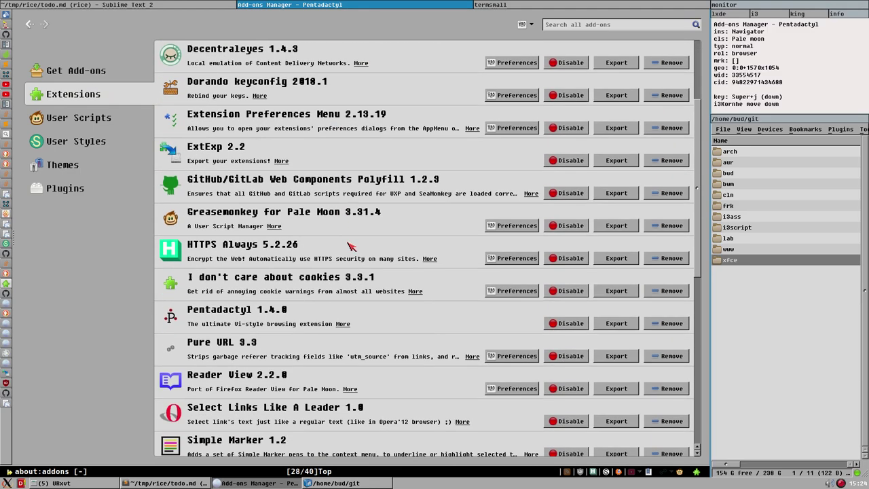
scroll(437, 214, up, 9)
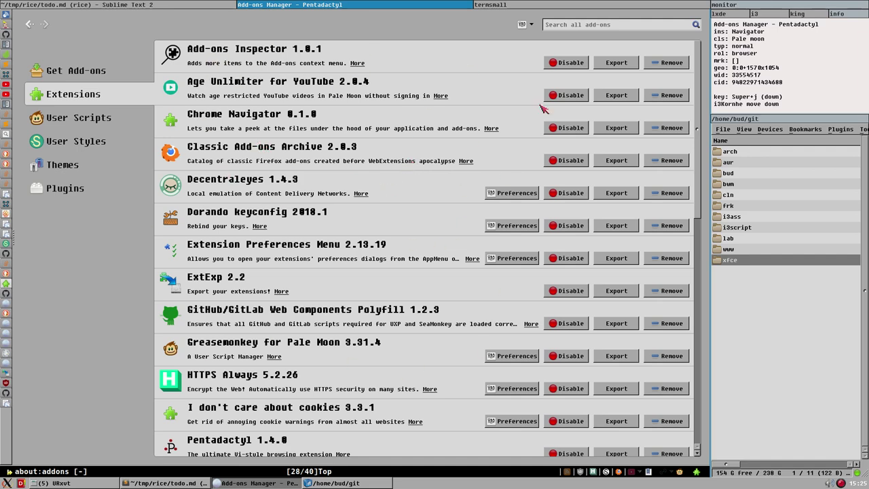
scroll(333, 194, down, 3)
scroll(360, 204, up, 3)
scroll(309, 202, down, 1)
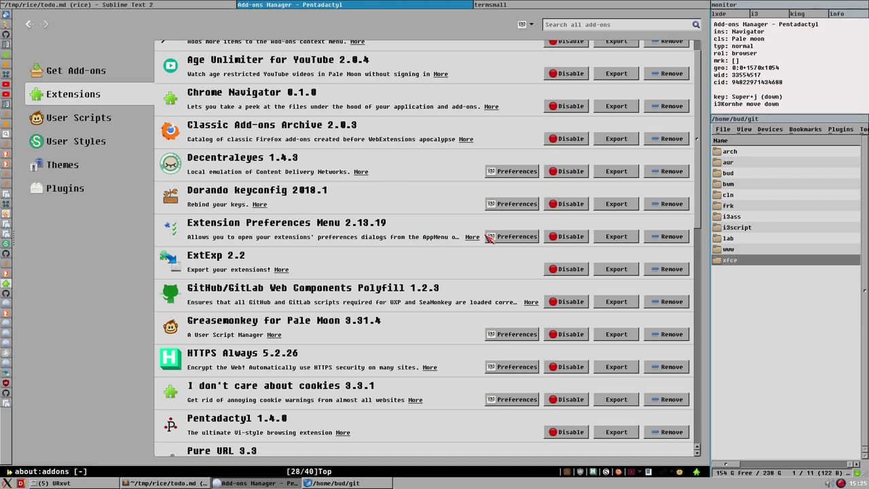
scroll(361, 240, down, 1)
scroll(361, 240, down, 2)
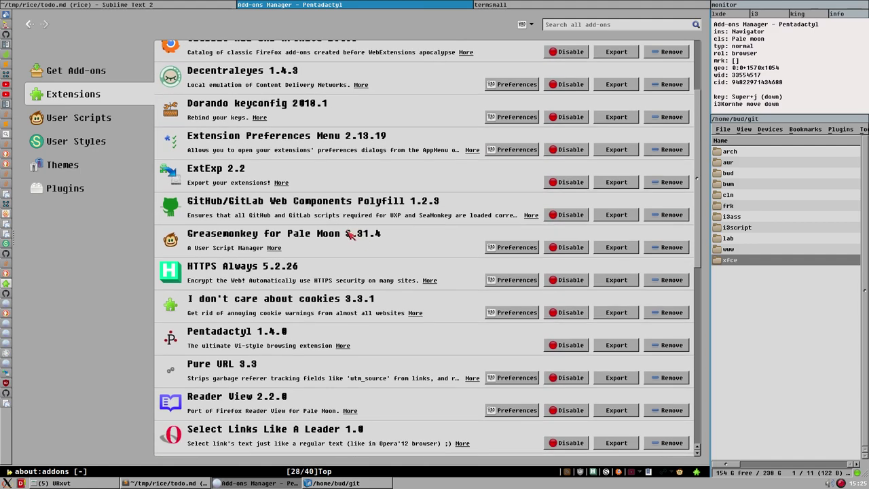
scroll(350, 234, down, 2)
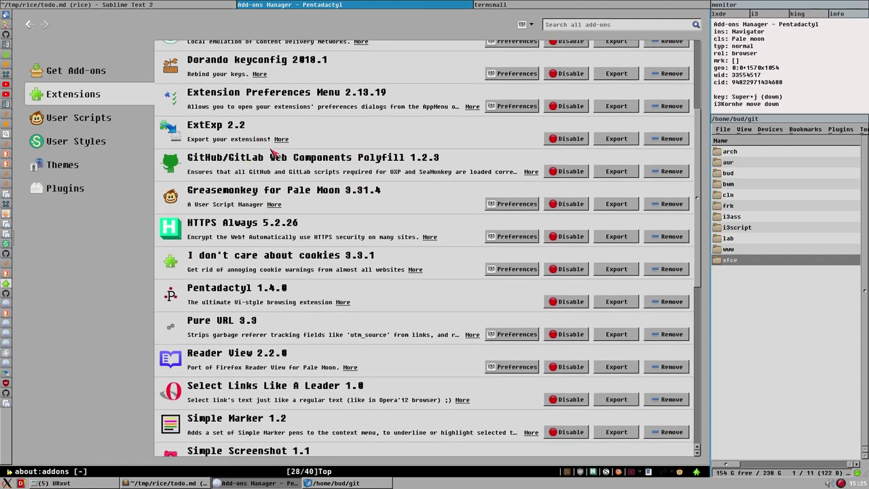
scroll(289, 195, down, 3)
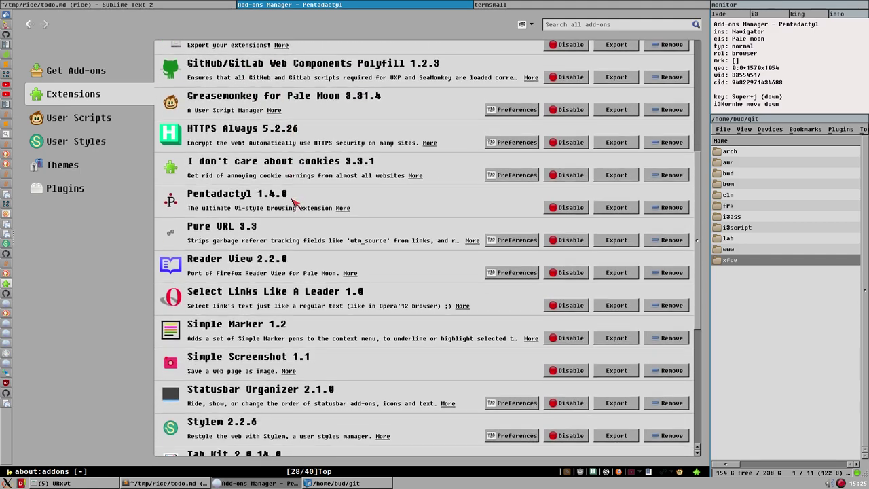
scroll(292, 305, down, 1)
View the details of the Stylem extension and return to the extensions list.
click(285, 396)
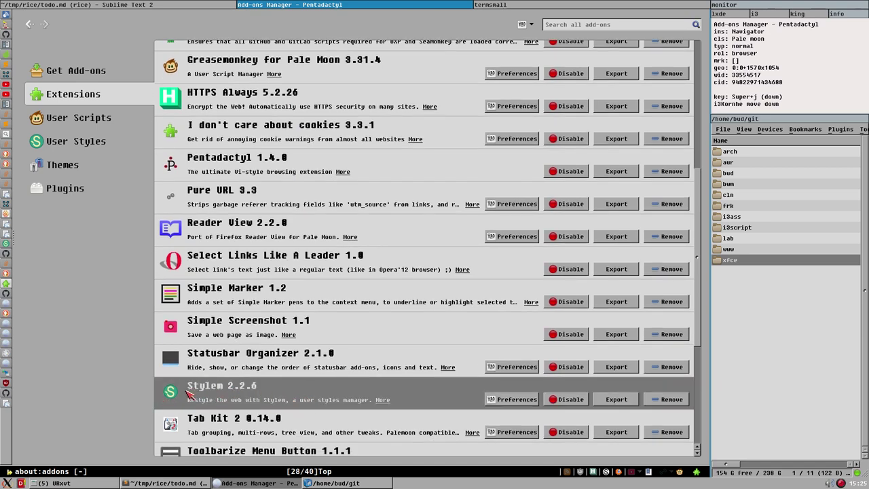
click(383, 400)
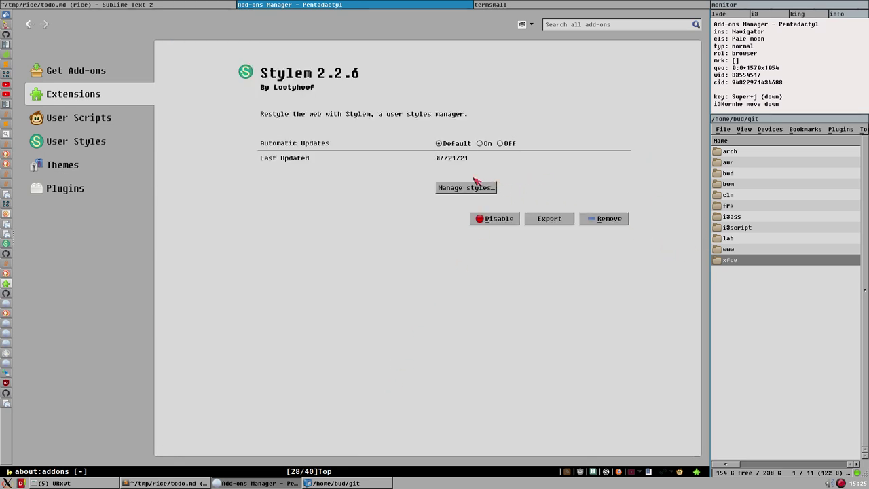
click(72, 99)
Remove the Tab Kit 2 extension and restart the browser to complete the removal.
scroll(353, 262, down, 3)
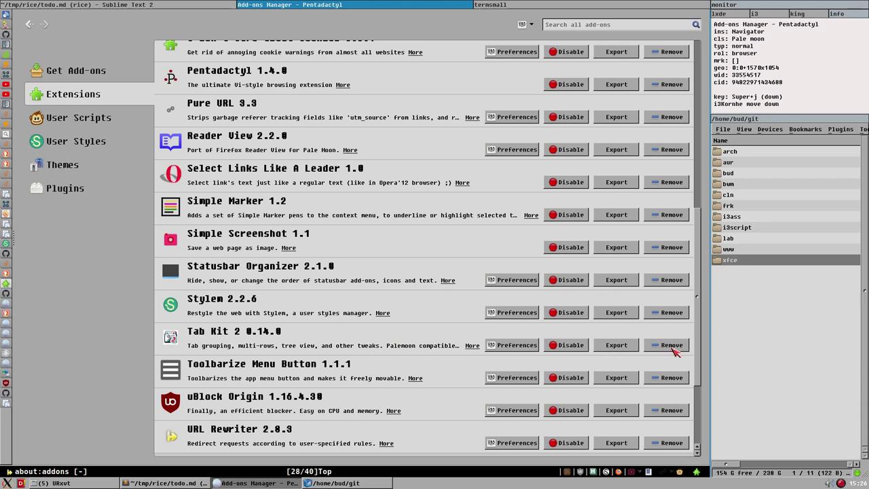
click(672, 347)
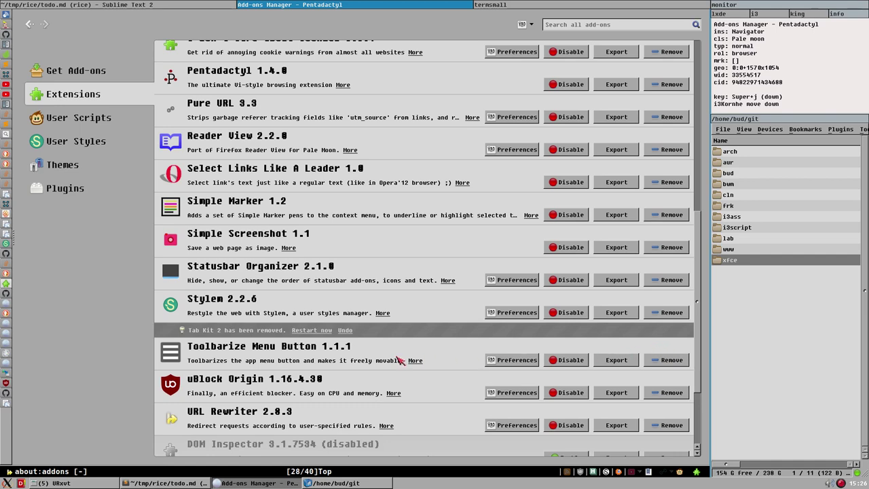
scroll(340, 365, down, 3)
scroll(353, 303, up, 2)
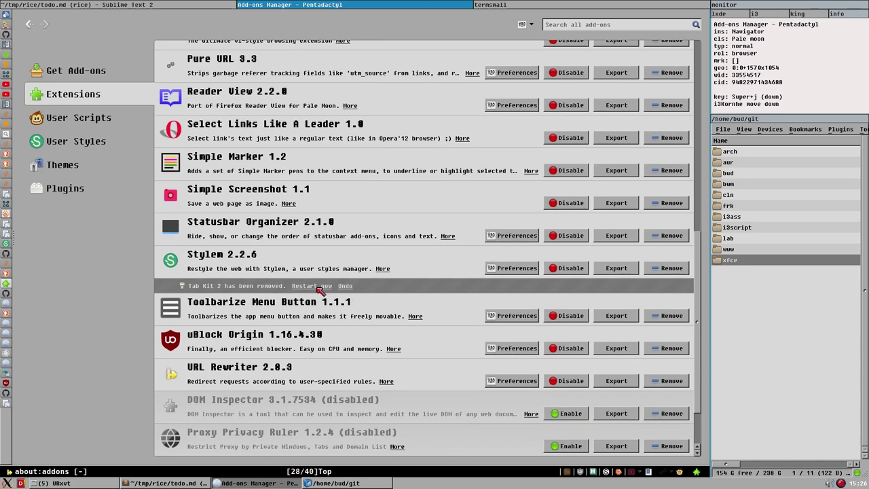
click(316, 287)
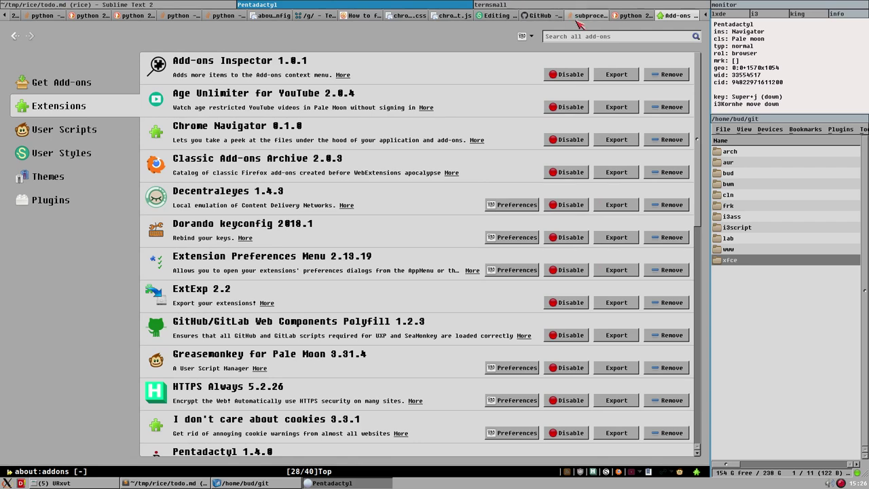
Look through the open tabs in the default horizontal tab strip.
scroll(365, 21, down, 5)
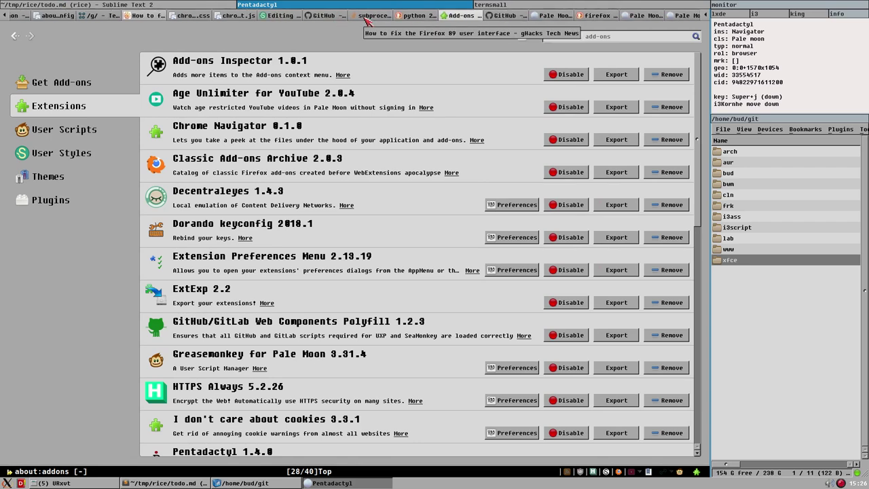
scroll(364, 20, down, 4)
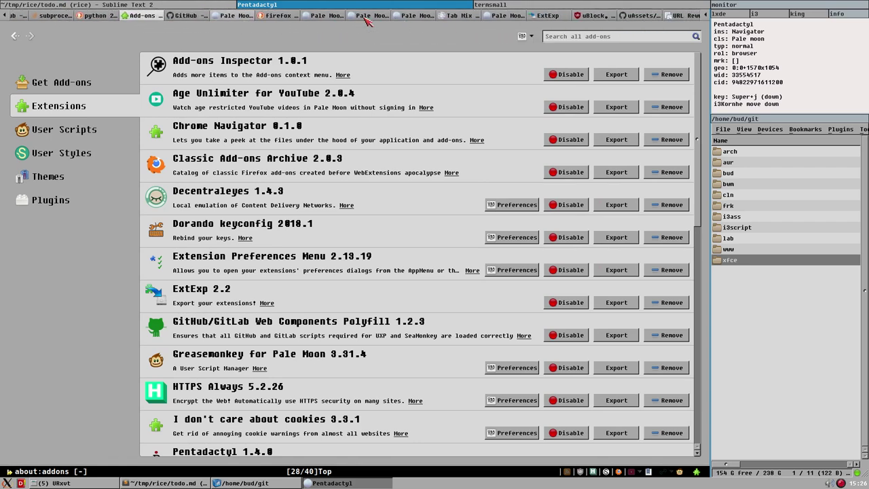
scroll(365, 21, down, 8)
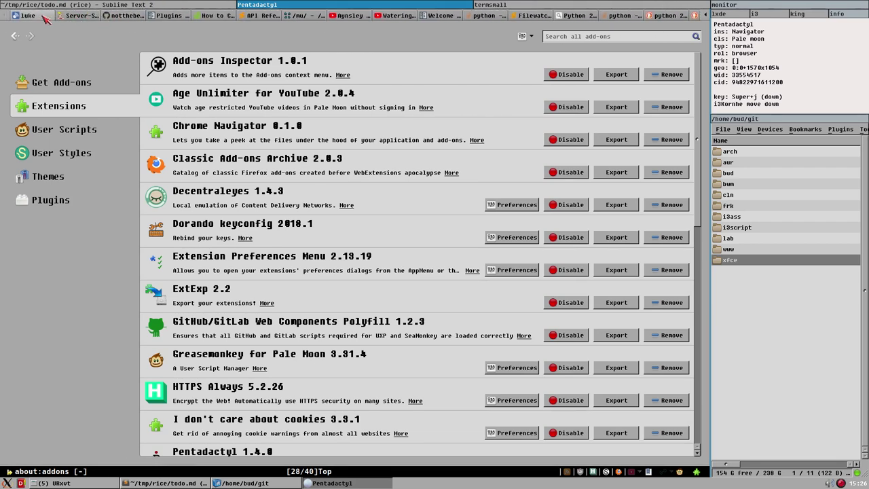
scroll(615, 14, down, 6)
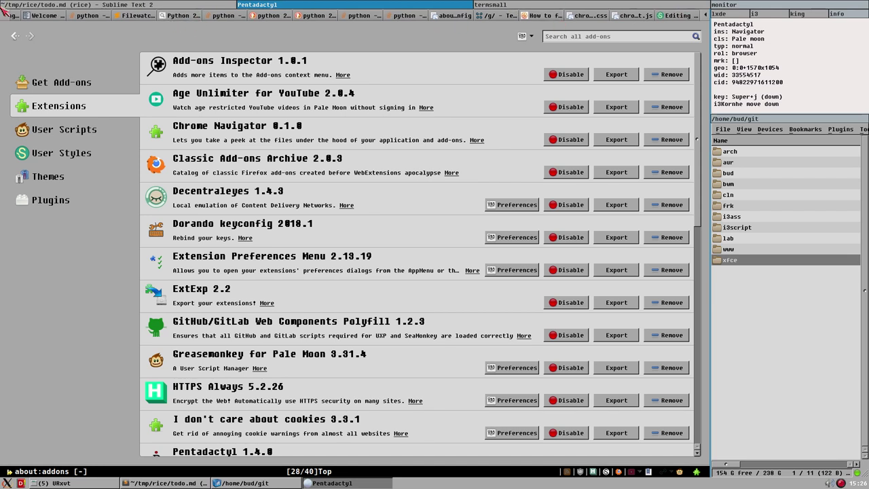
scroll(606, 17, down, 3)
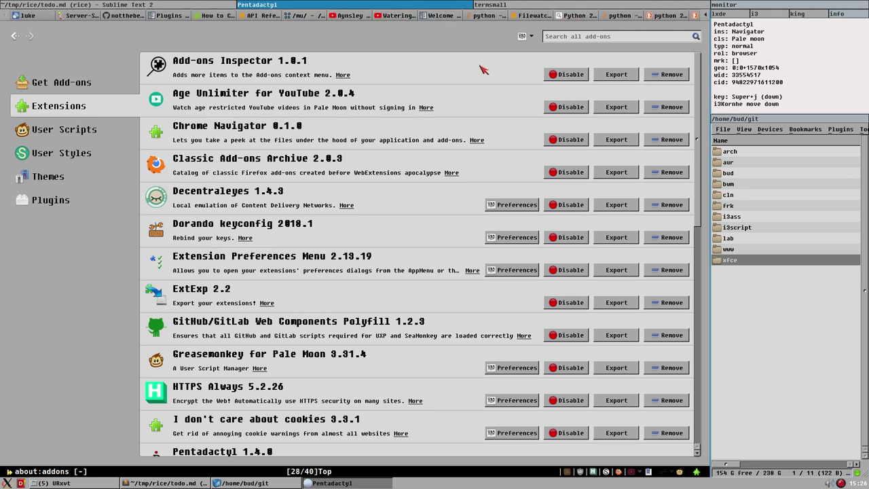
scroll(485, 15, down, 3)
scroll(486, 15, down, 8)
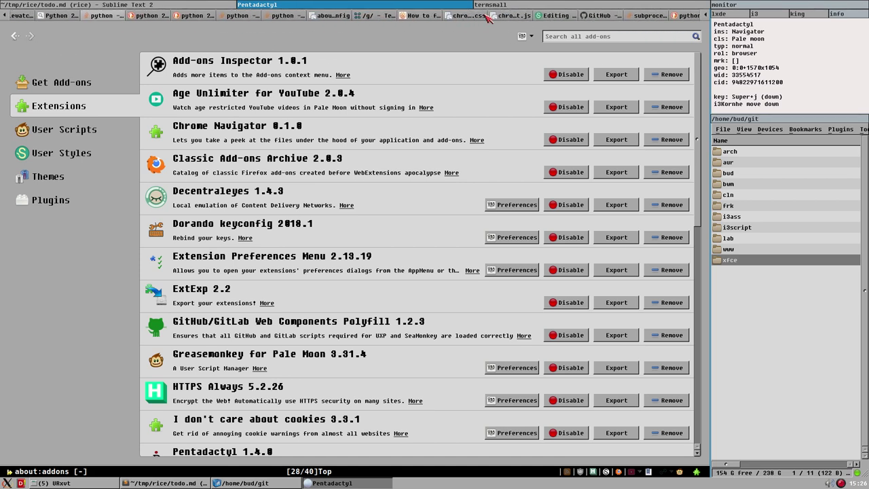
scroll(533, 15, down, 7)
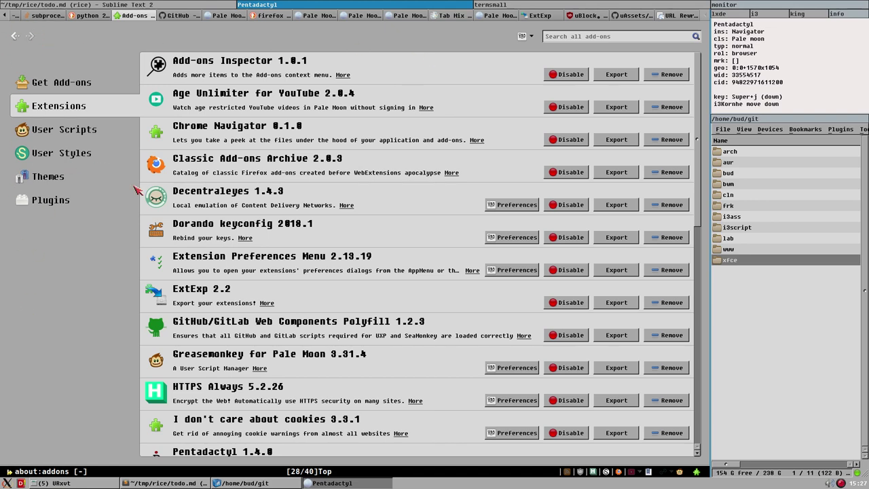
scroll(310, 296, down, 1)
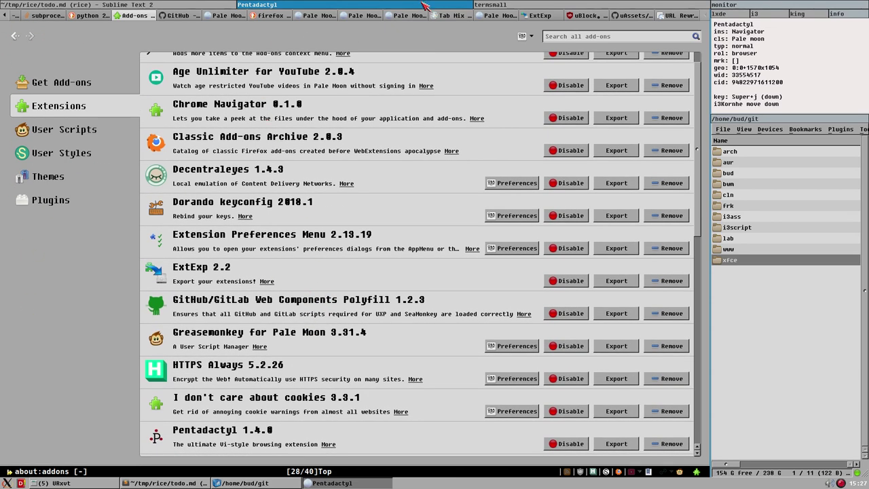
scroll(392, 147, up, 1)
Open the Tab Kit 2 page from the Bookmarks & Tabs category of the Pale Moon add-ons site.
click(89, 82)
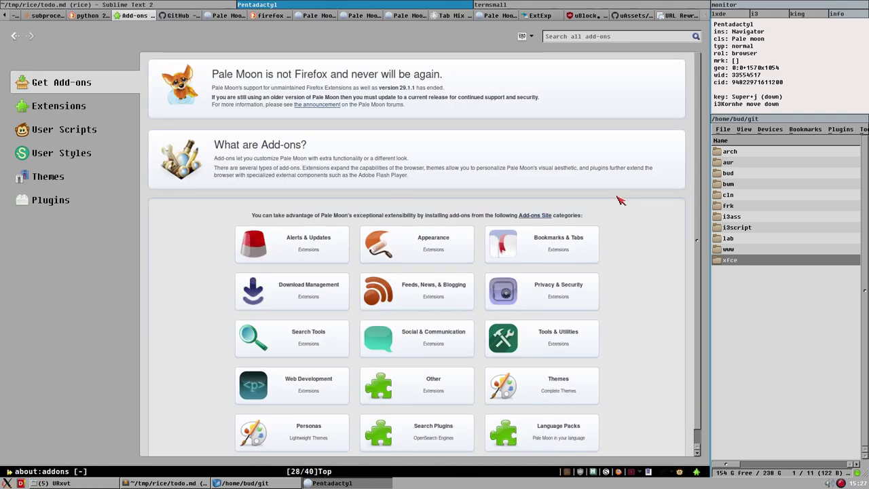
scroll(615, 180, down, 1)
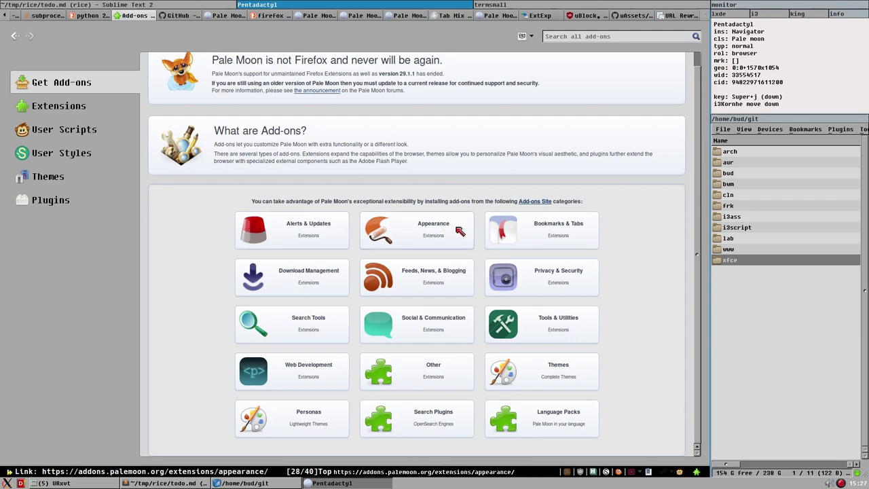
click(566, 235)
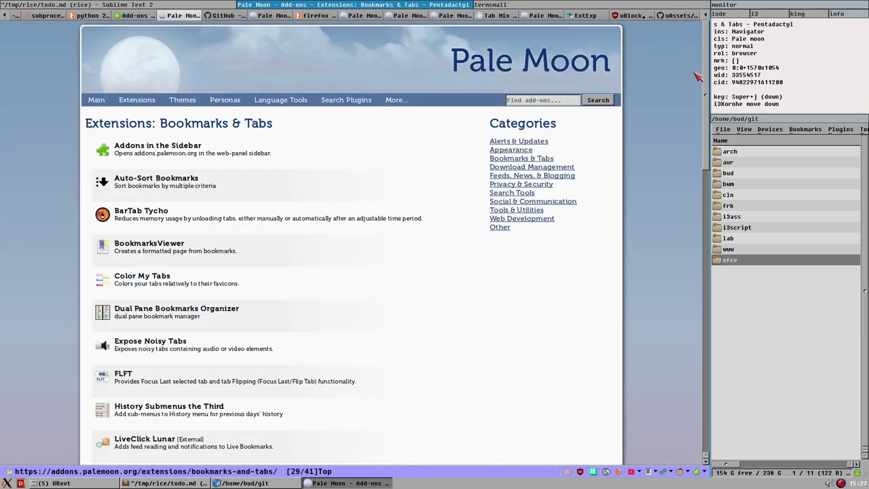
drag(708, 68, 738, 307)
click(215, 279)
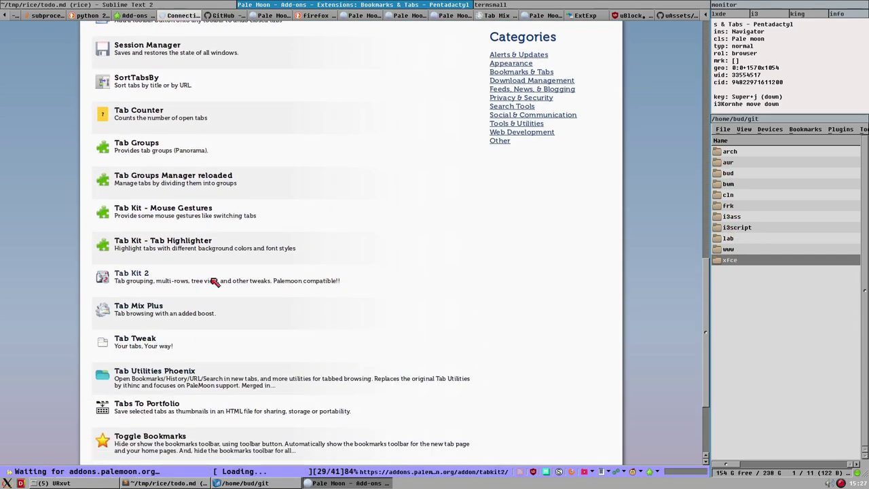
scroll(399, 336, down, 1)
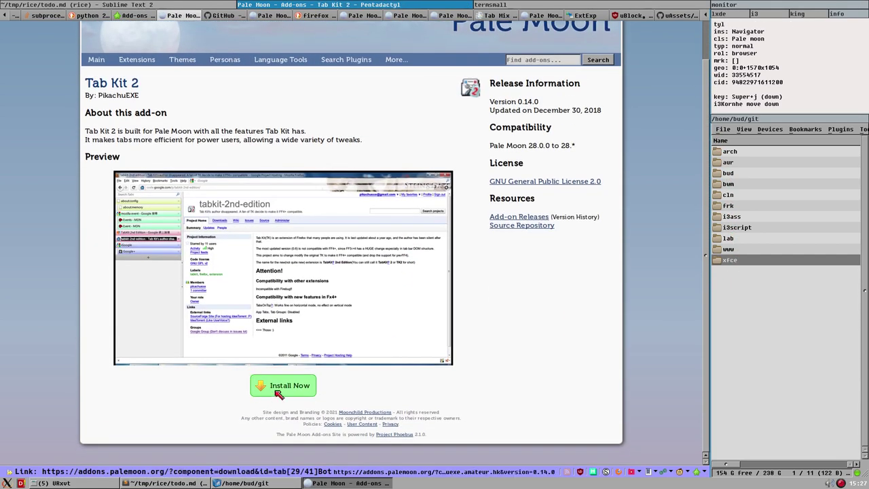
Install the Tab Kit 2 add-on and restart the browser to finish the installation.
click(286, 392)
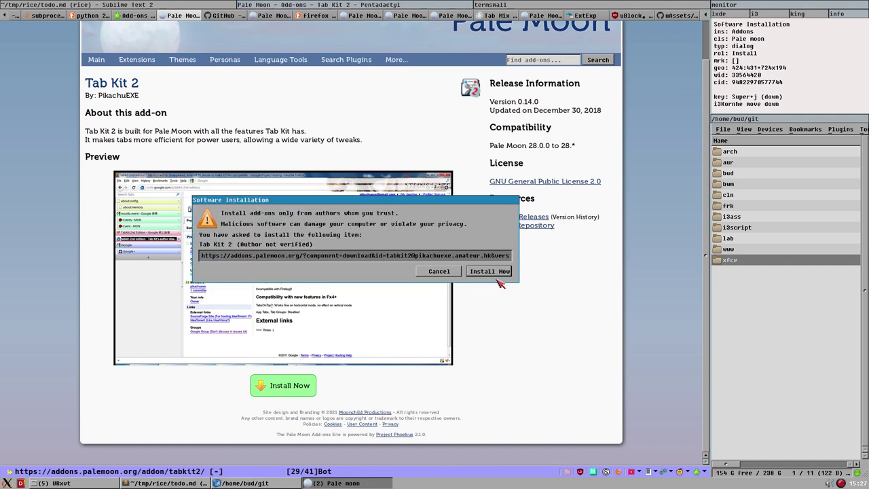
click(500, 273)
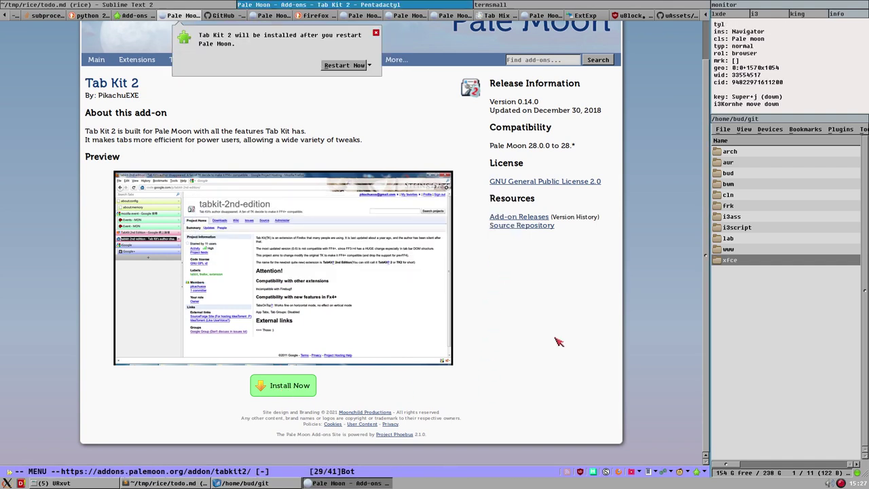
click(343, 66)
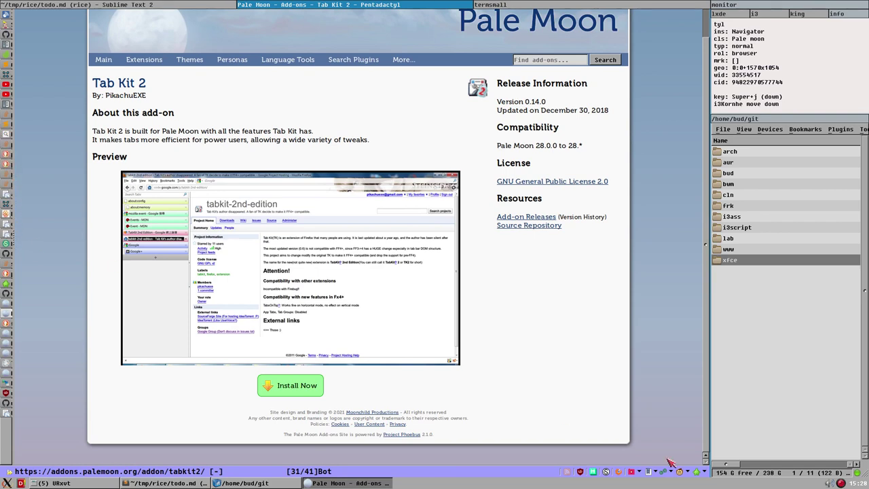
Open the user style manager and disable the "tabs?" style that affects the user interface.
click(605, 471)
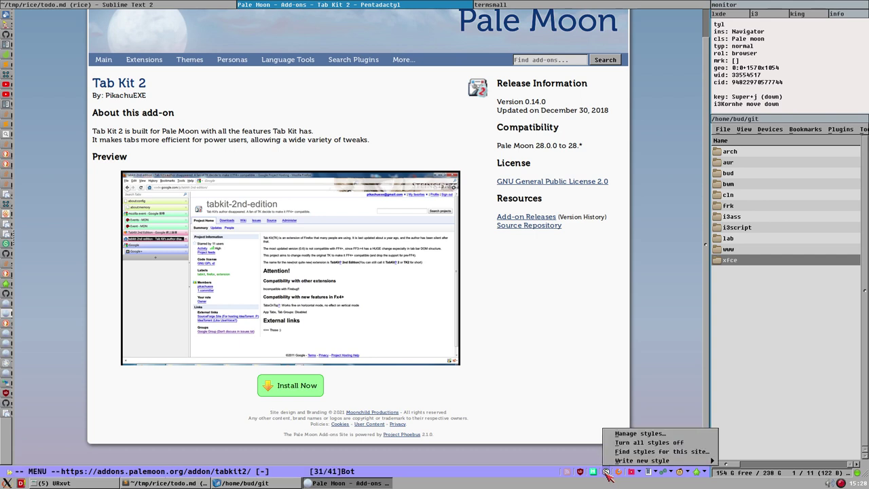
mouse_move(651, 461)
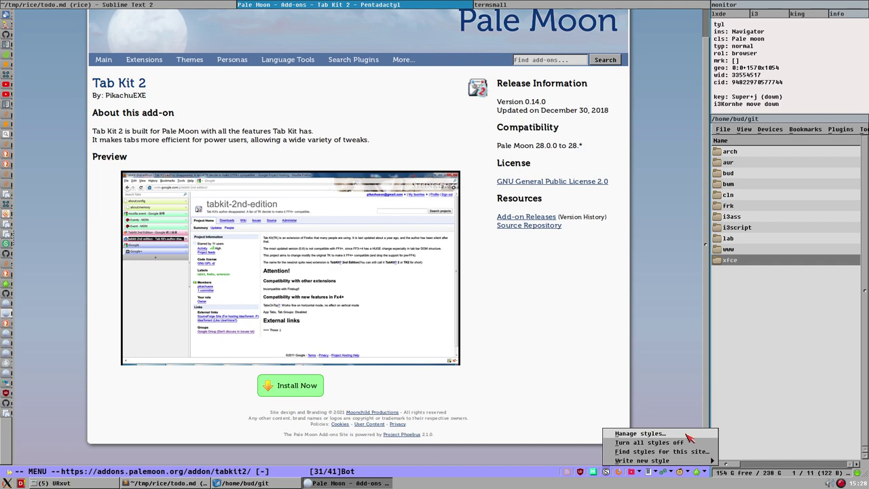
click(689, 437)
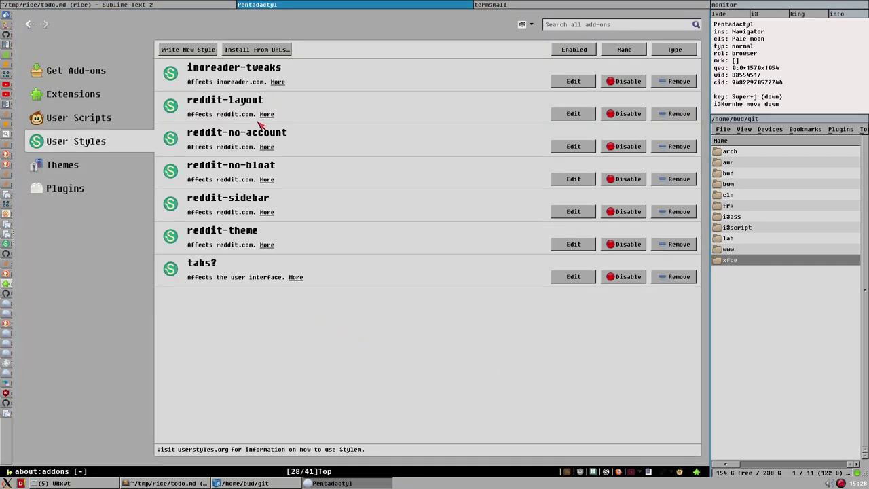
click(215, 266)
click(638, 279)
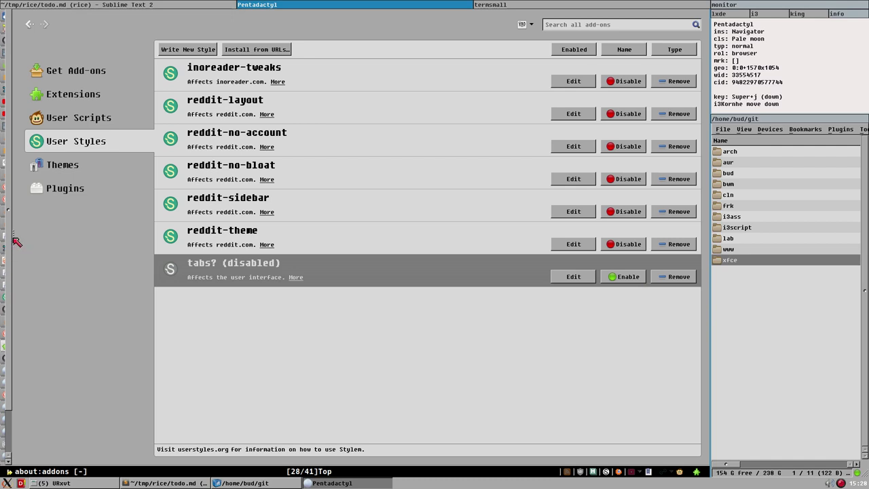
Widen the vertical tab bar until the tab titles are readable, and narrow it again to show only shortened titles.
drag(17, 242, 127, 243)
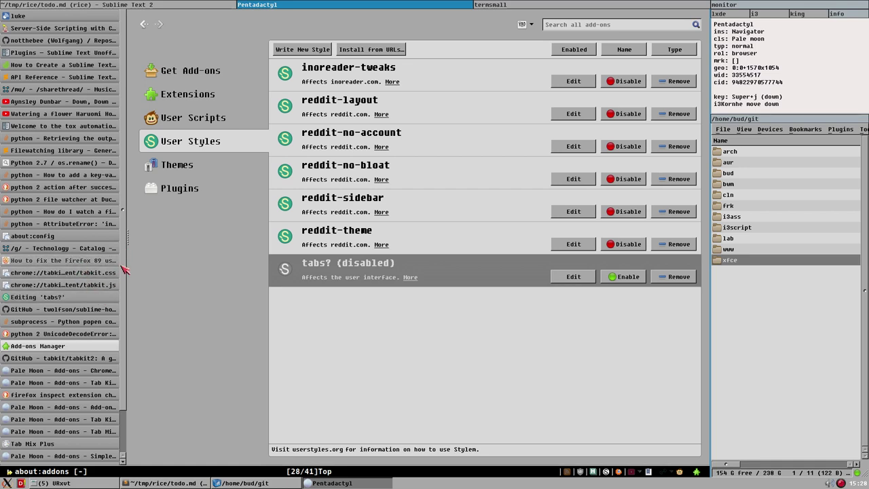
drag(129, 242, 47, 254)
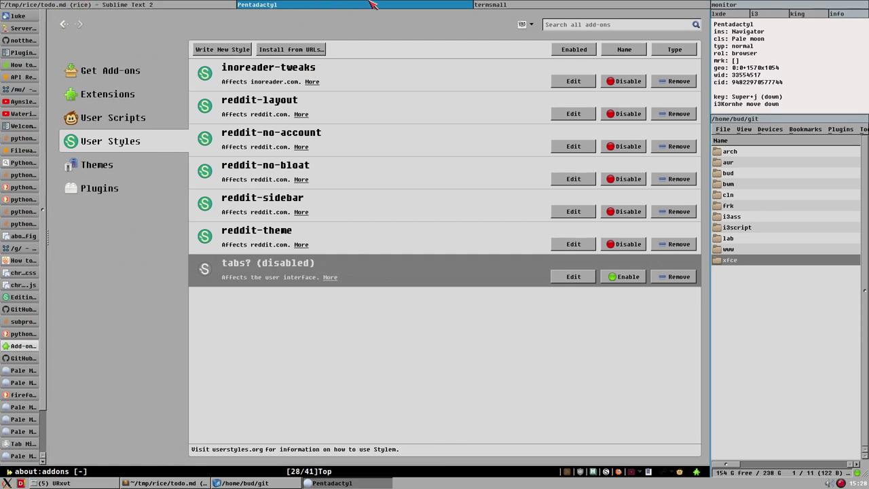
click(21, 334)
click(18, 347)
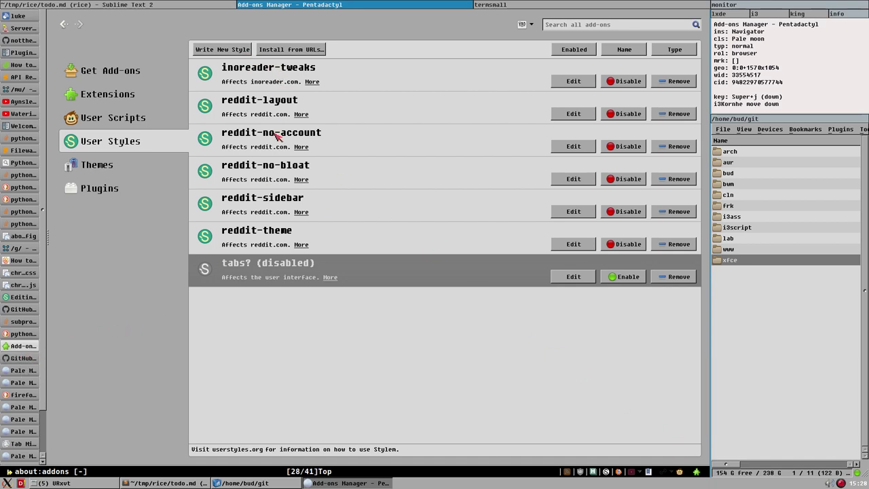
Examine the installed extensions, the list of extensions with preferences, and the commands available for a tab in the vertical bar.
click(103, 99)
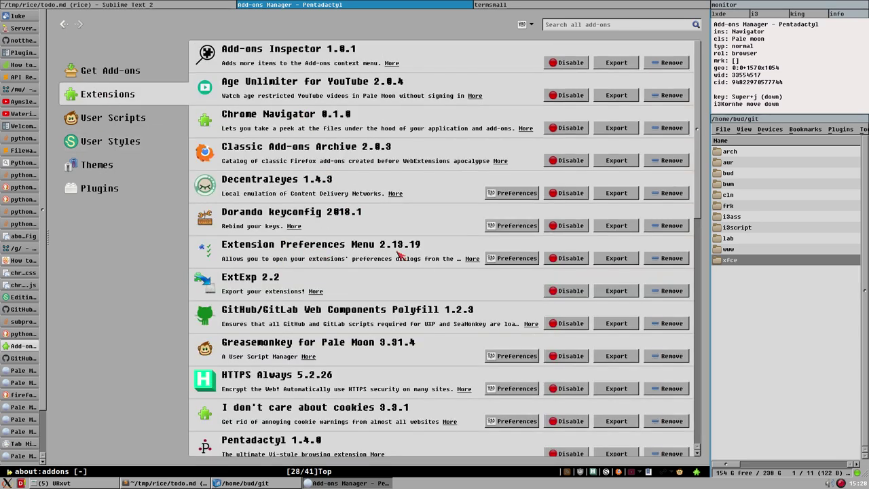
click(705, 473)
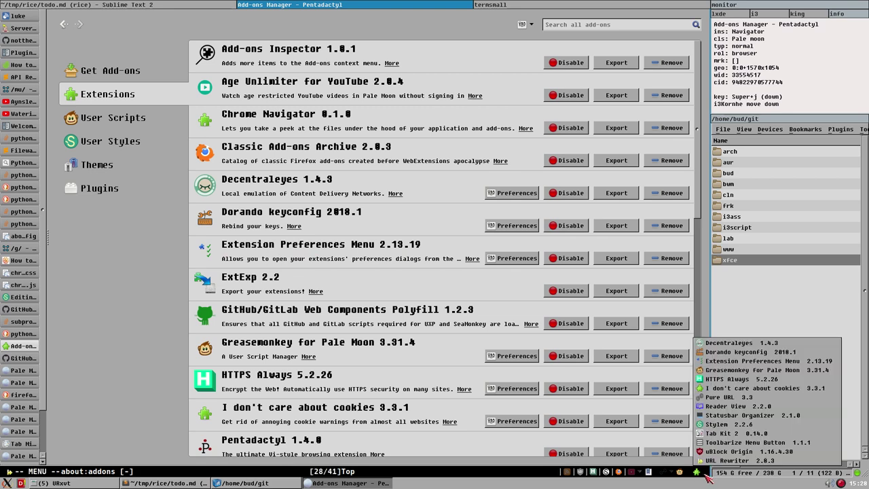
click(705, 473)
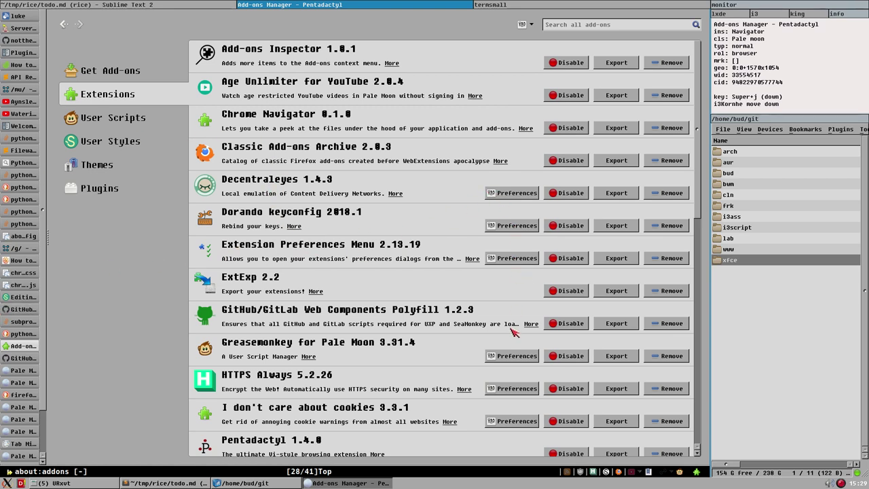
scroll(353, 339, down, 2)
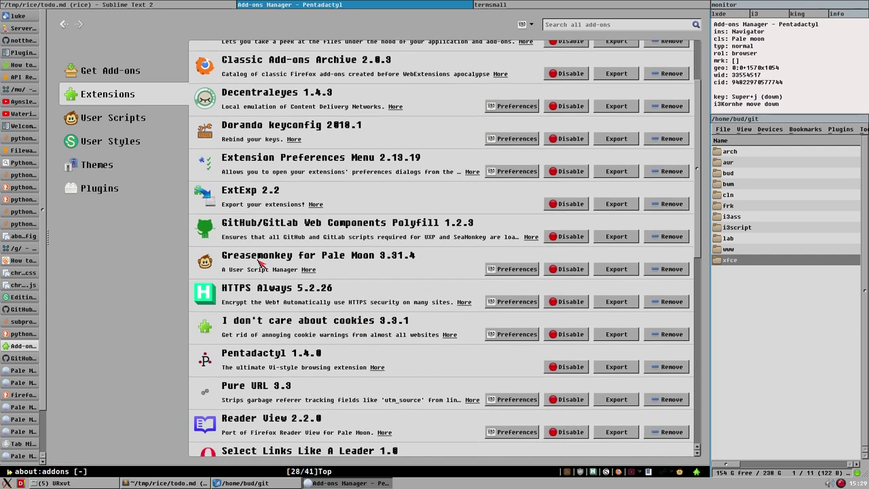
scroll(264, 264, up, 1)
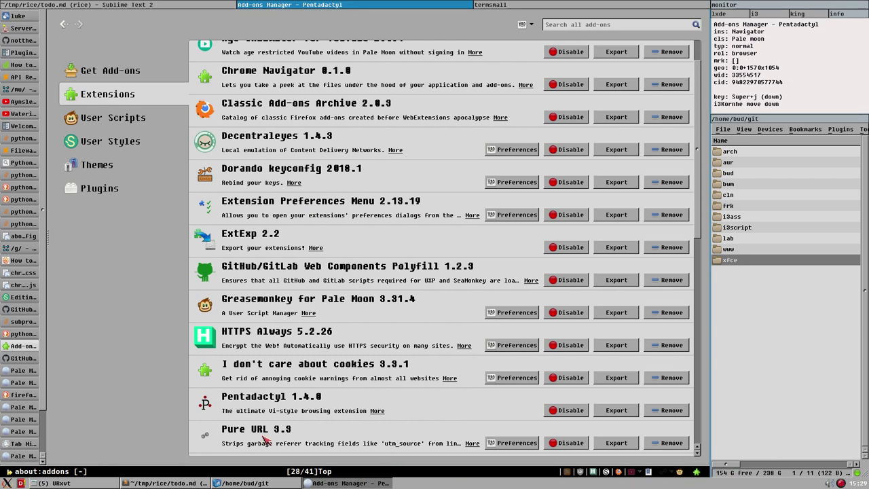
scroll(20, 381, down, 3)
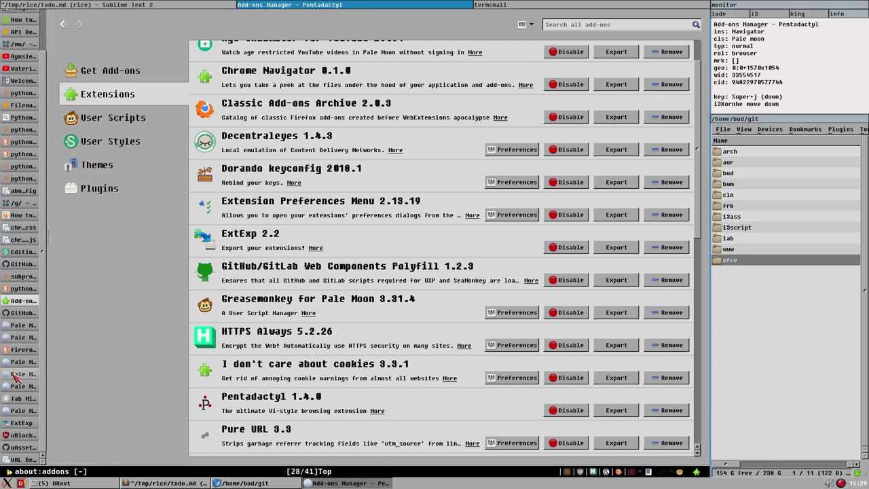
right_click(25, 440)
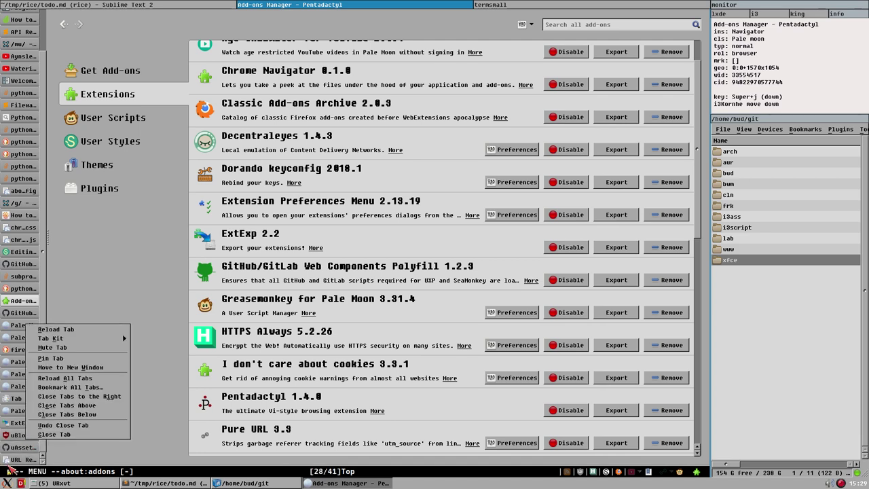
key(Escape)
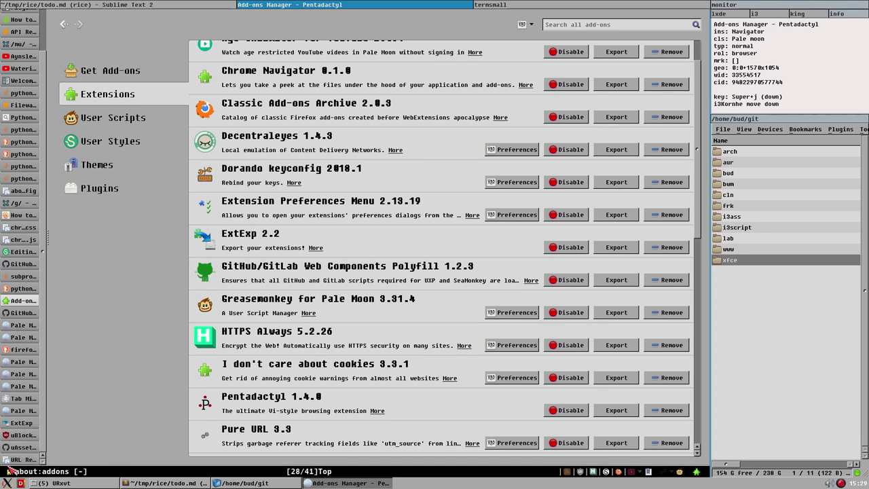
scroll(20, 385, up, 3)
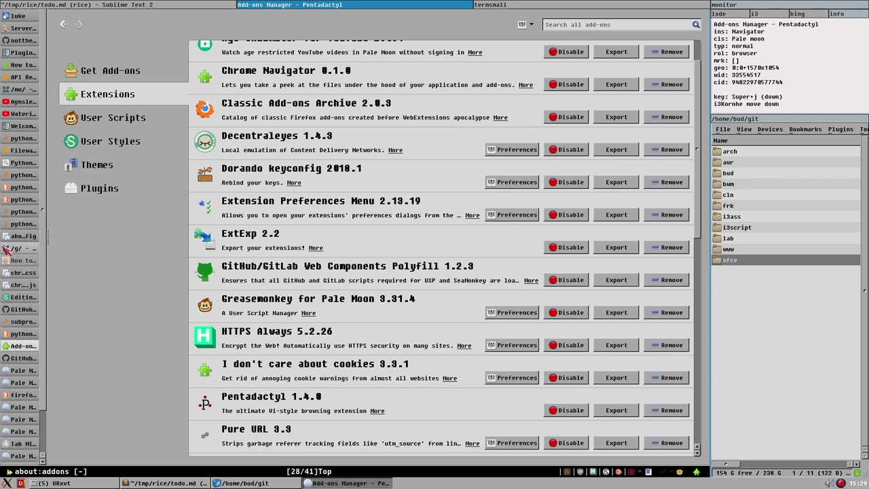
Try moving the extension preferences button from the status bar to the bookmarks toolbar, and return it to the status bar.
right_click(535, 472)
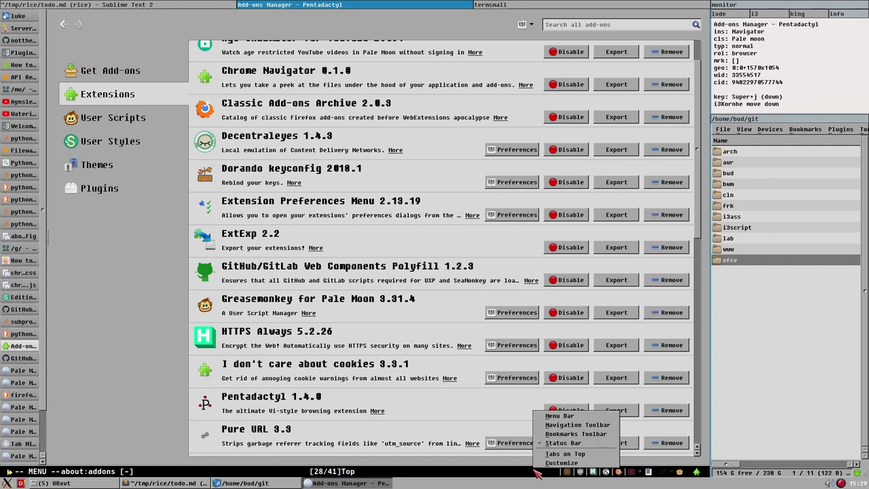
click(561, 463)
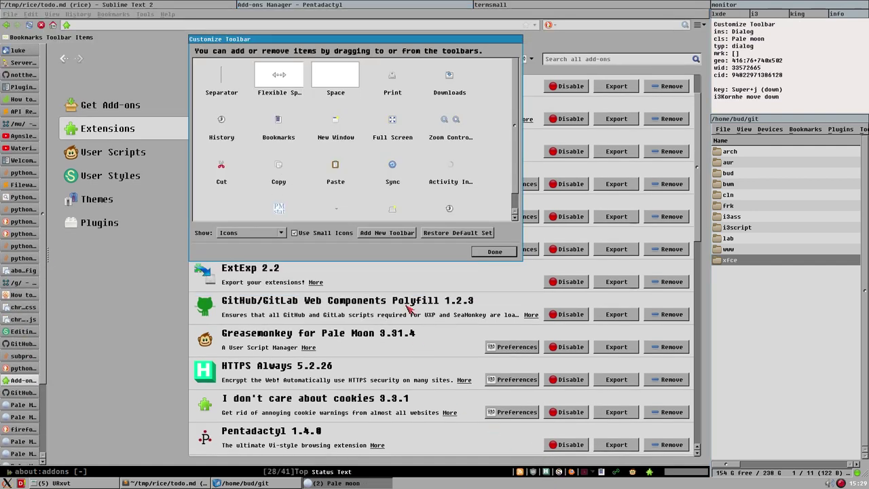
scroll(428, 180, down, 1)
scroll(428, 180, up, 1)
drag(651, 472, 642, 41)
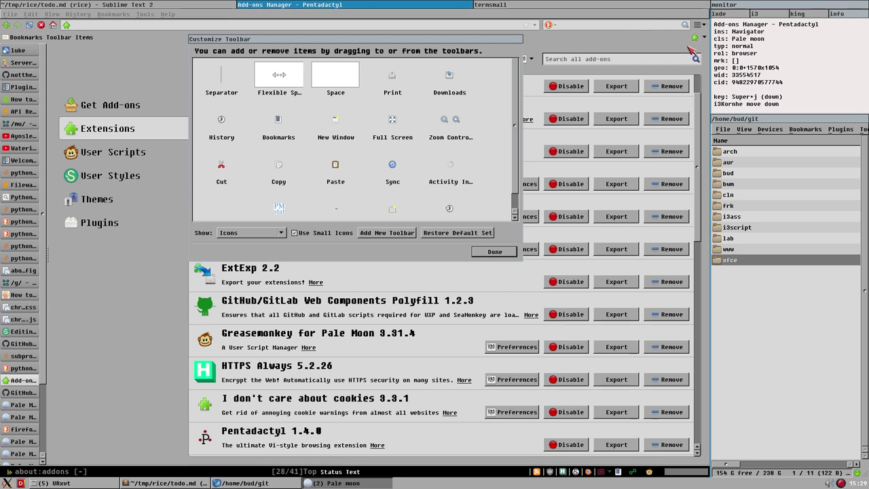
drag(662, 462, 669, 471)
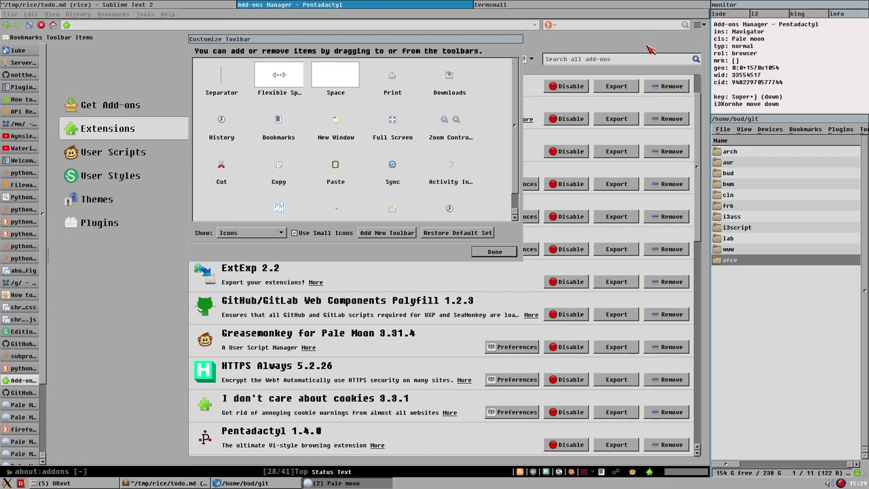
click(477, 257)
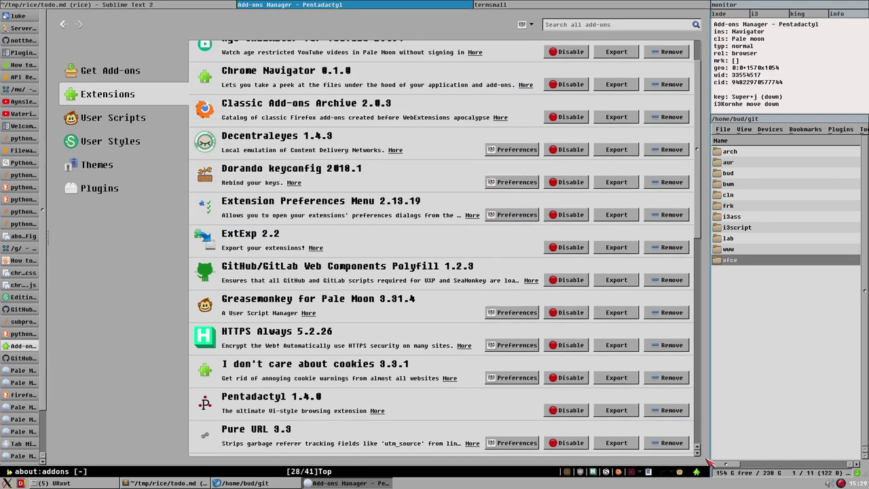
Open the Tab Kit 2 options and make the options window float smaller over the browser.
click(704, 474)
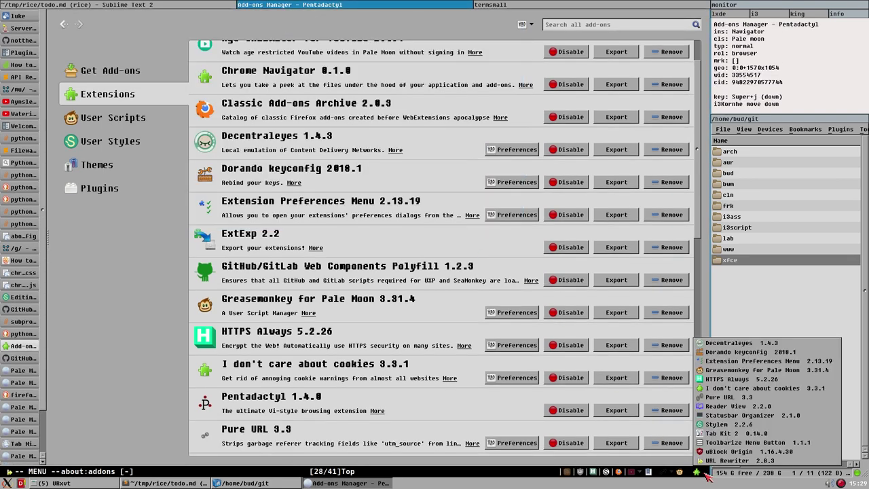
click(733, 435)
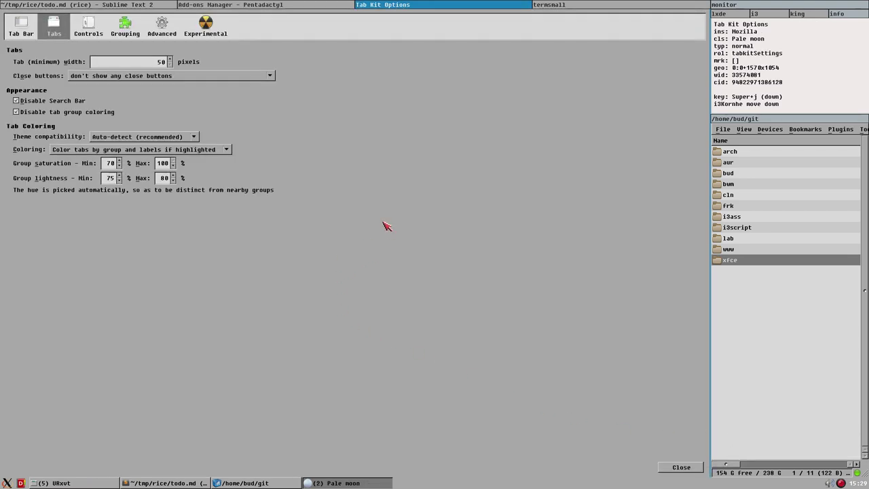
key(super+z)
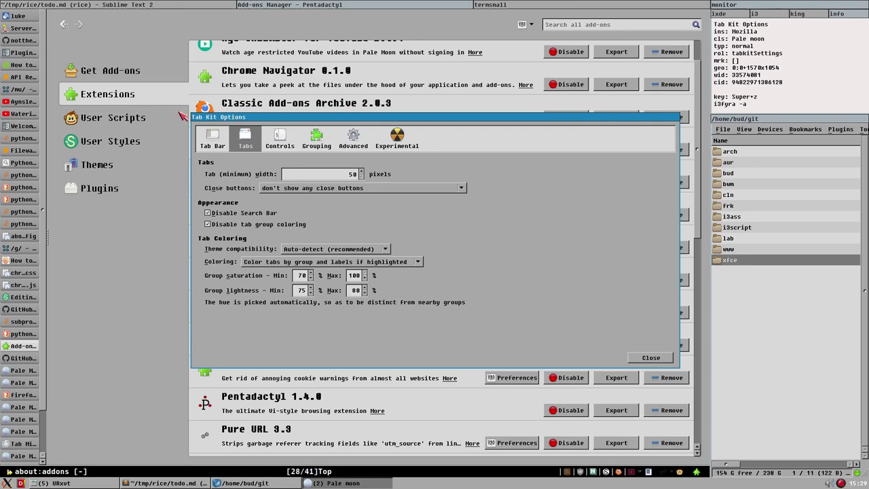
drag(197, 118, 281, 119)
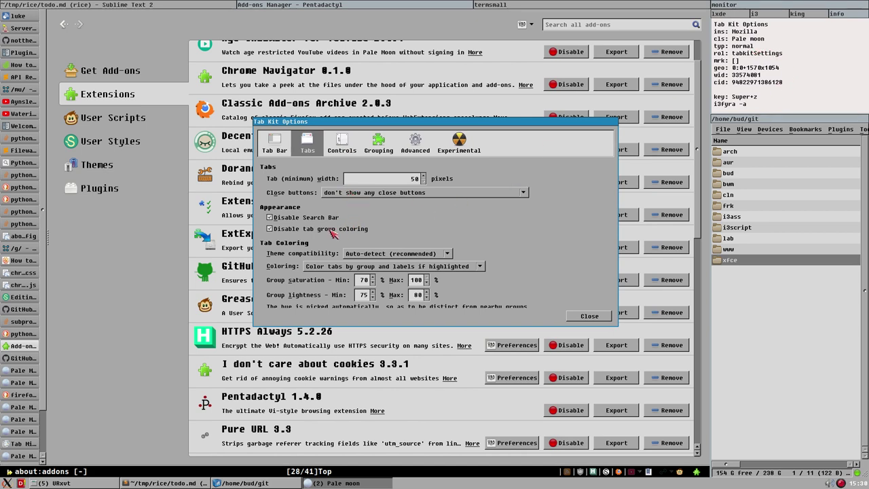
In the Tab Bar options, try indenting child tabs as a tree and turn the indentation off again.
click(278, 150)
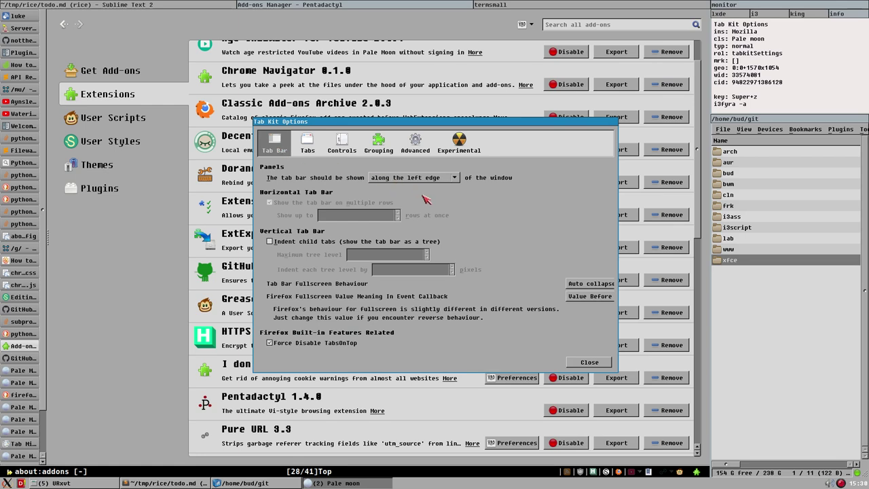
drag(388, 128, 355, 109)
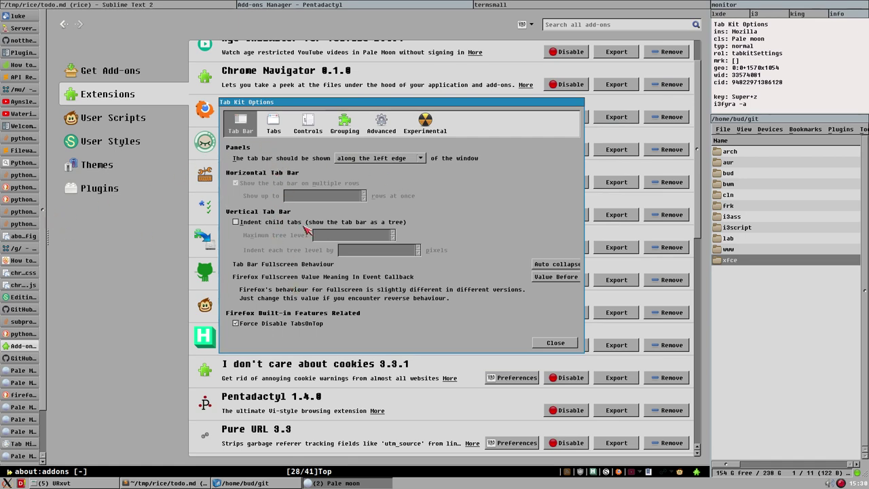
click(246, 222)
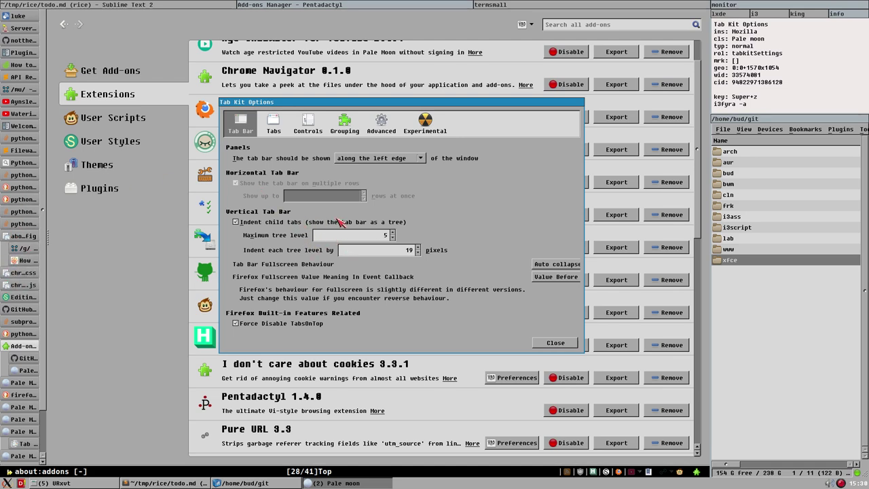
click(267, 224)
In the Tabs options, try enabling tab group coloring and disable it again.
click(274, 131)
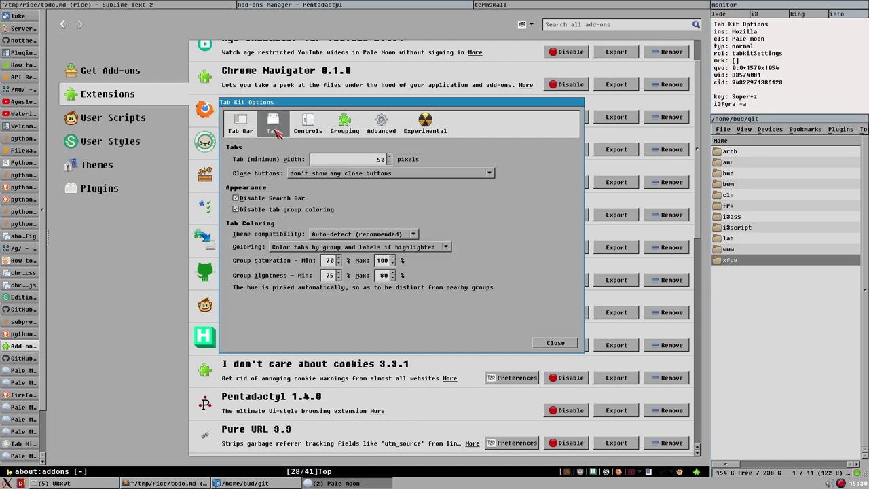
click(275, 210)
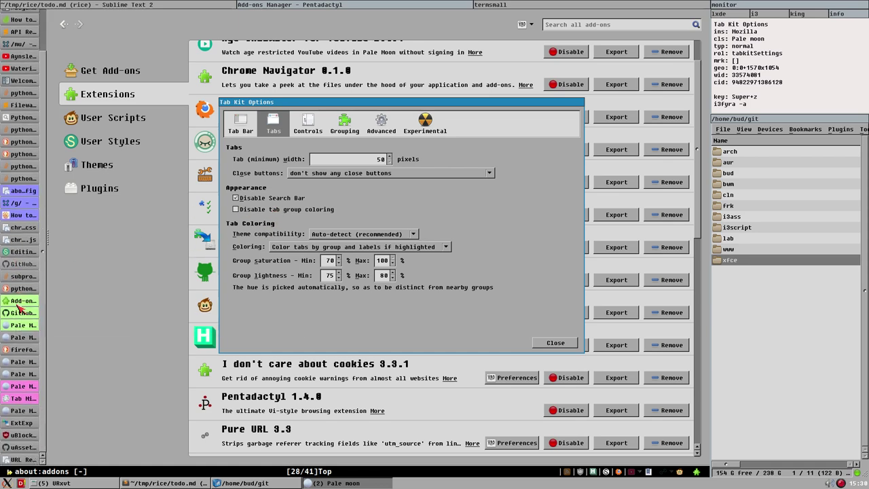
click(285, 213)
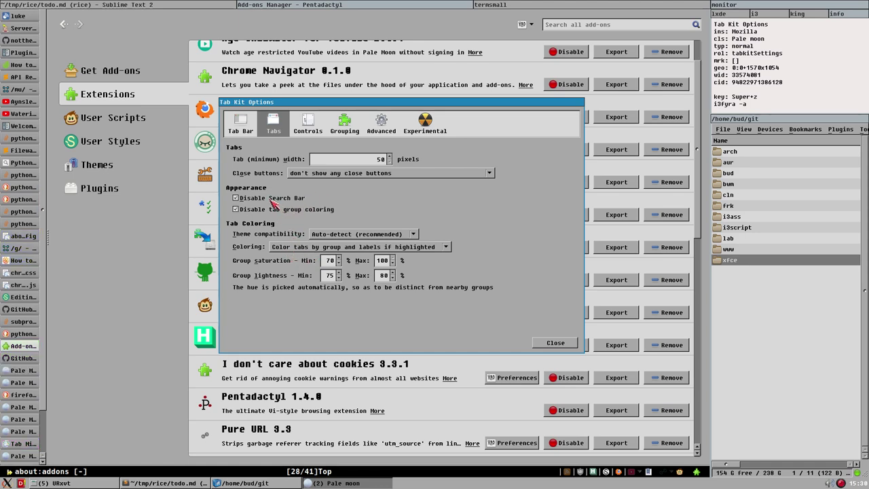
Try out the tab search bar while narrowing the tab bar to icon width, and leave Disable Search Bar and Disable tab group coloring checked.
click(273, 203)
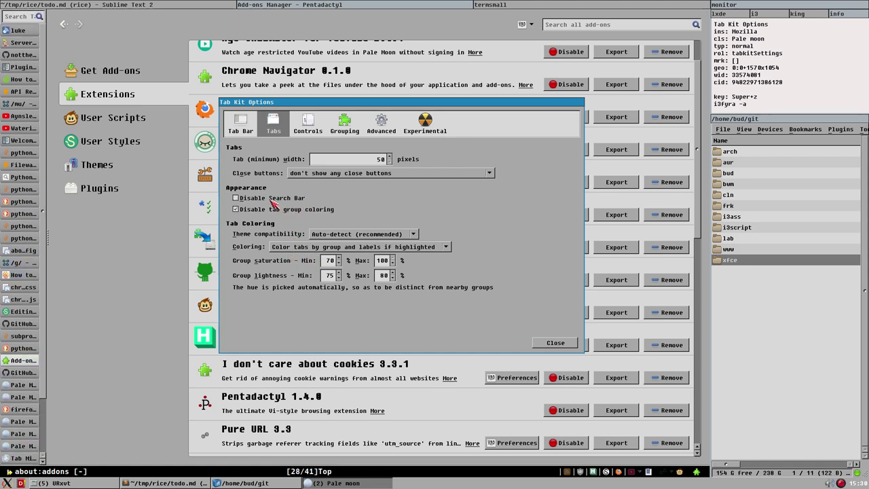
click(15, 16)
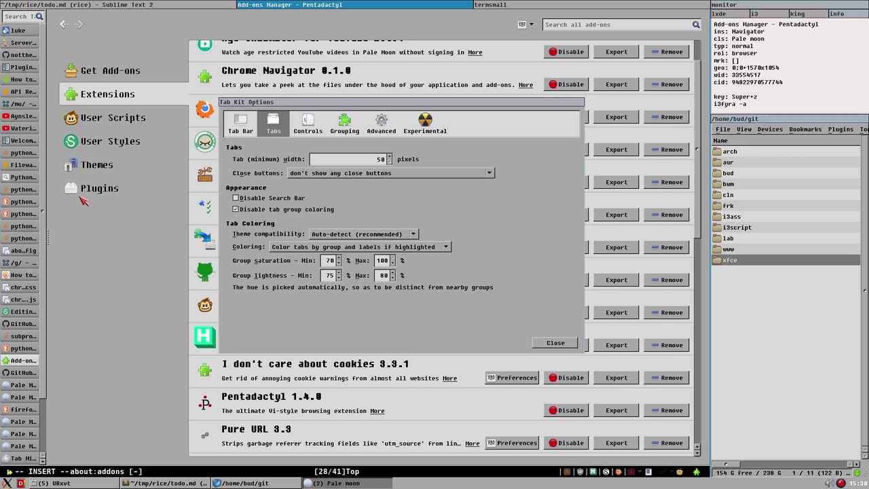
drag(47, 238, 19, 236)
click(288, 210)
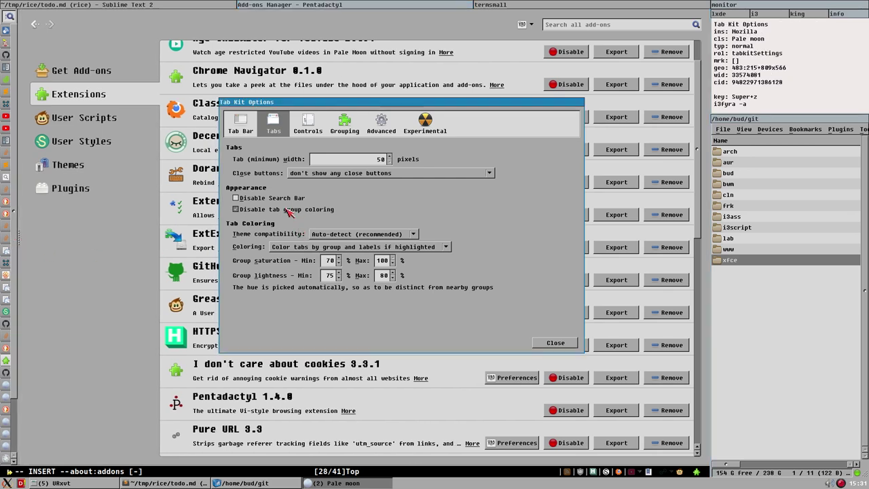
click(278, 200)
click(279, 210)
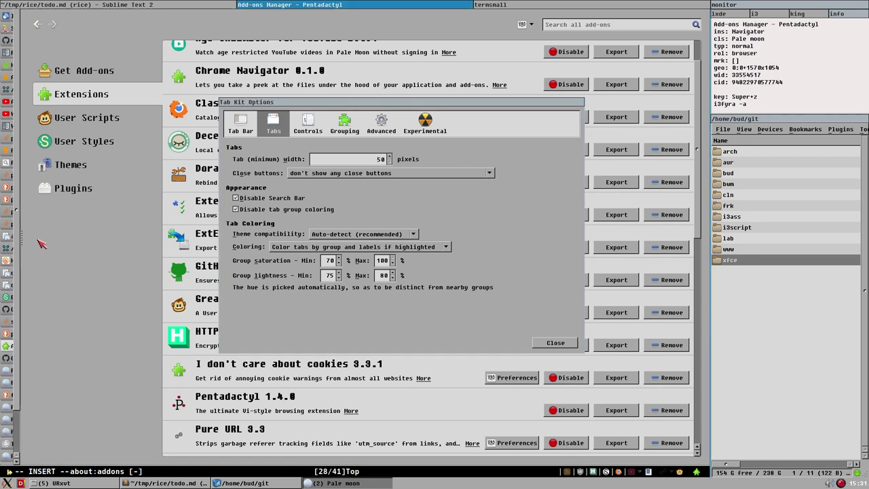
Close the Tab Kit options and widen the vertical tab bar until the tab titles are readable.
drag(20, 236, 24, 236)
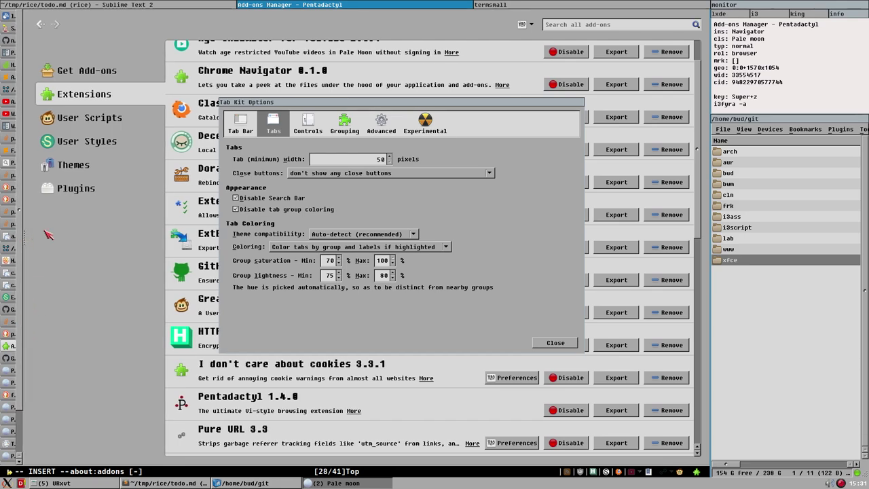
click(554, 343)
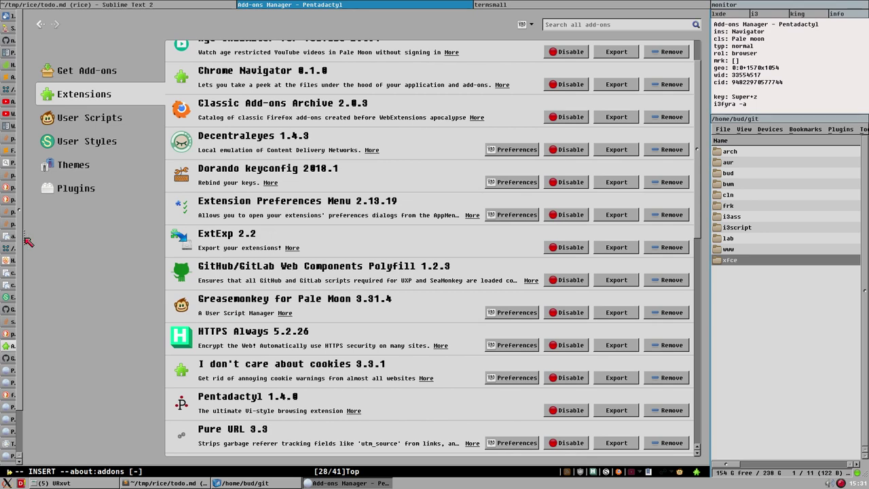
drag(25, 241, 85, 241)
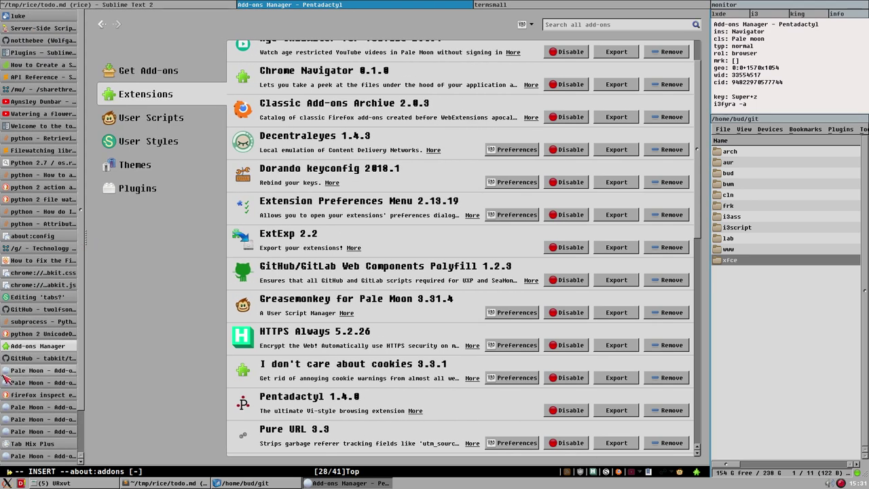
Close eight tabs, starting with the first Pale Moon add-on tab below the GitHub tabkit tab, and narrow the tab bar to icon width.
middle_click(32, 372)
middle_click(33, 372)
middle_click(32, 372)
middle_click(33, 373)
middle_click(32, 372)
middle_click(32, 372)
middle_click(33, 372)
middle_click(33, 372)
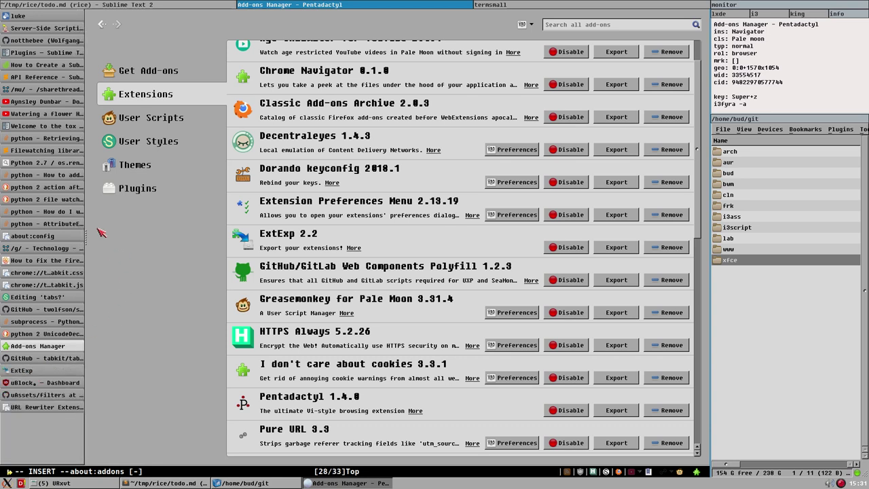
drag(85, 236, 25, 244)
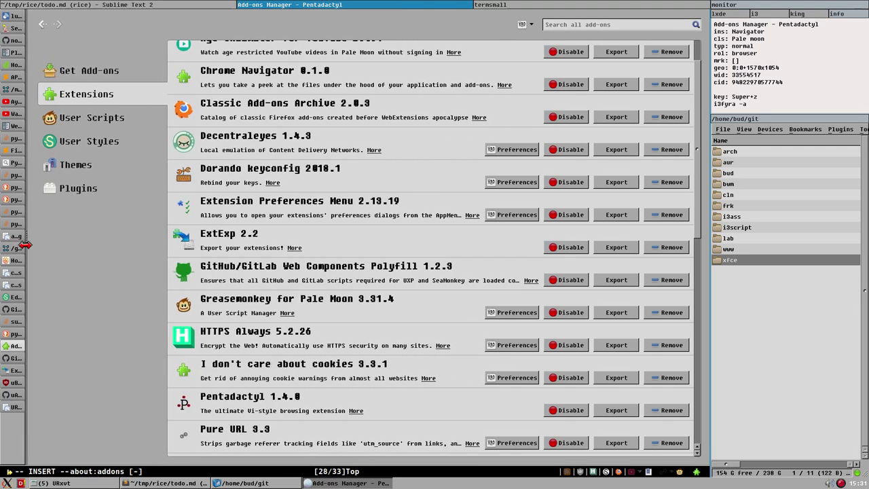
drag(25, 244, 9, 241)
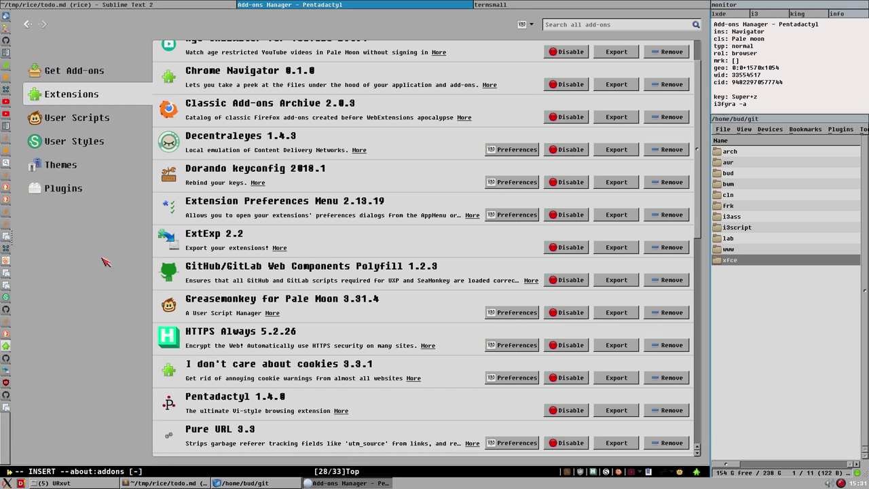
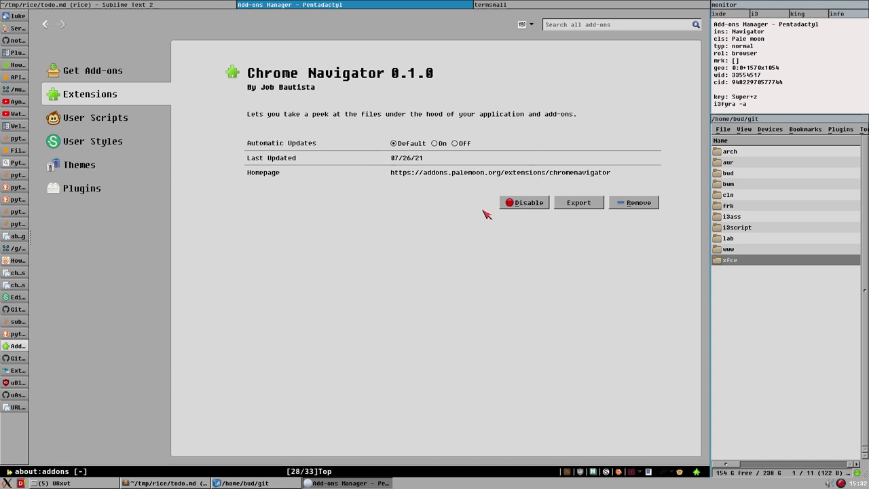
Open the Chrome Navigator extension's homepage and read through its description and preview.
click(489, 173)
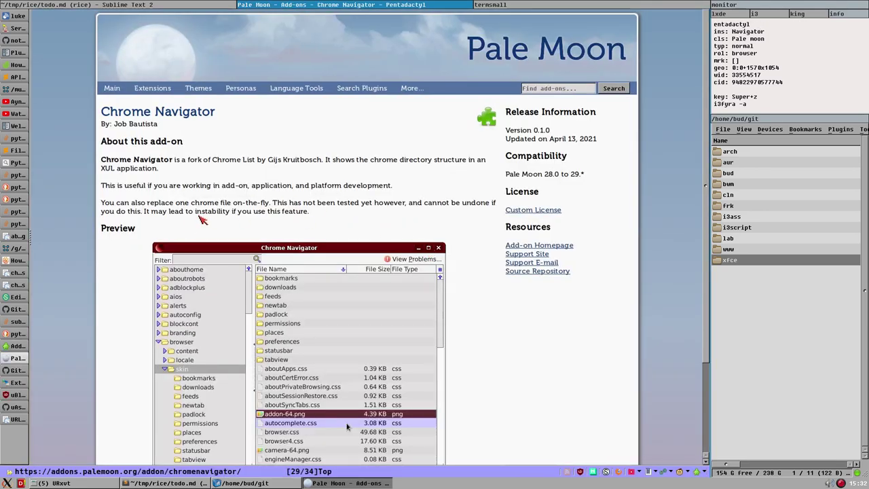
scroll(232, 180, down, 2)
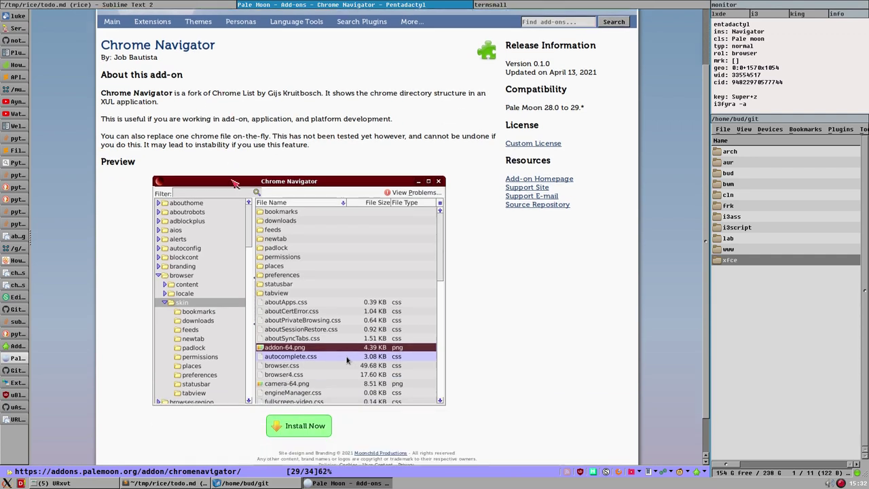
scroll(233, 182, down, 1)
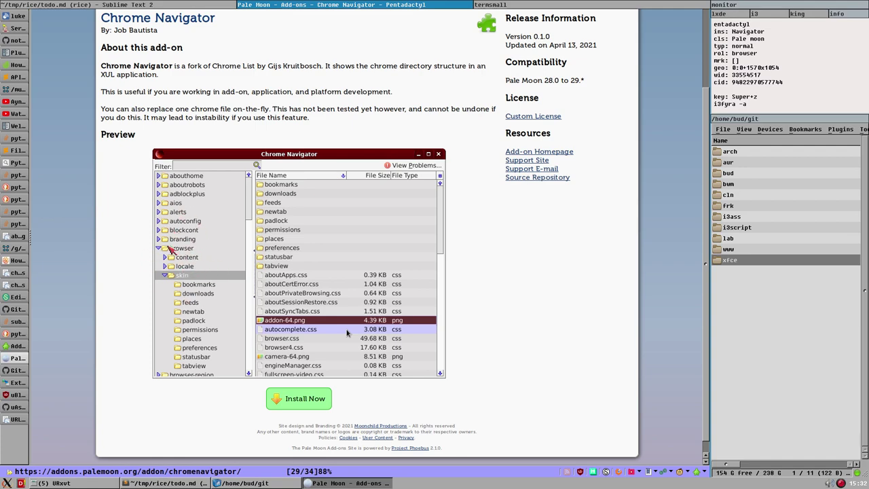
scroll(321, 344, up, 3)
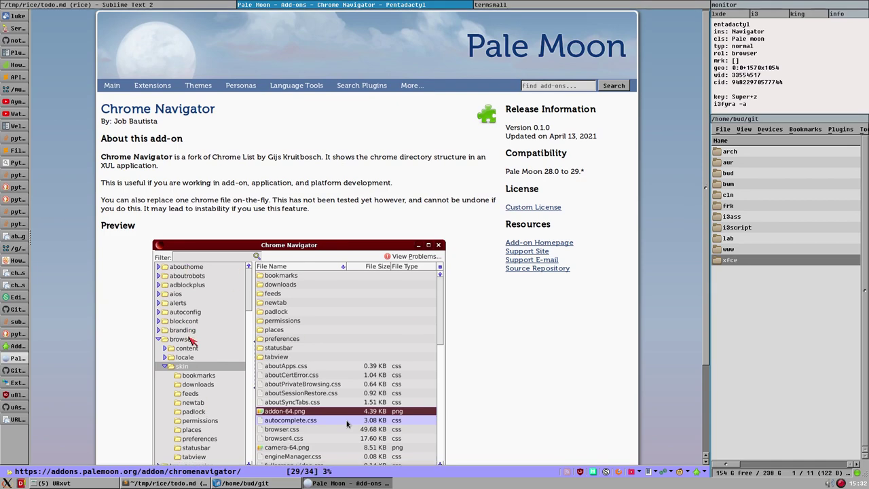
scroll(253, 269, down, 3)
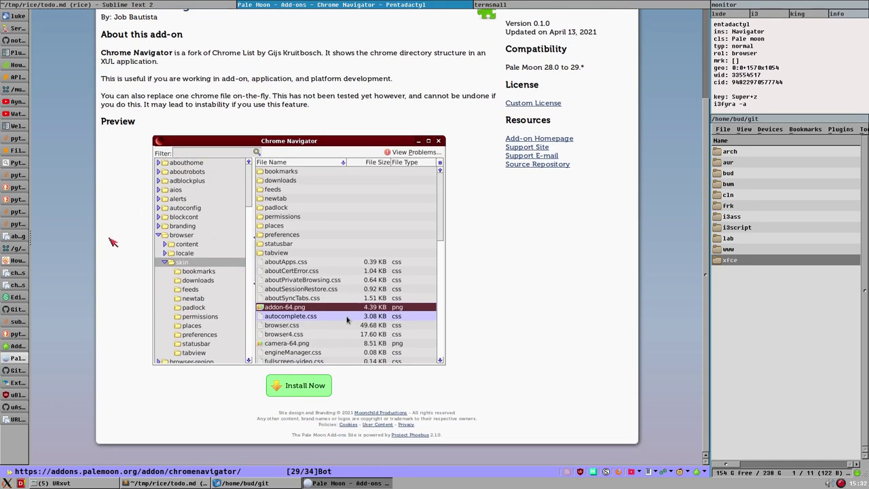
Launch Chrome Navigator with the Explore Chrome command.
key(alt)
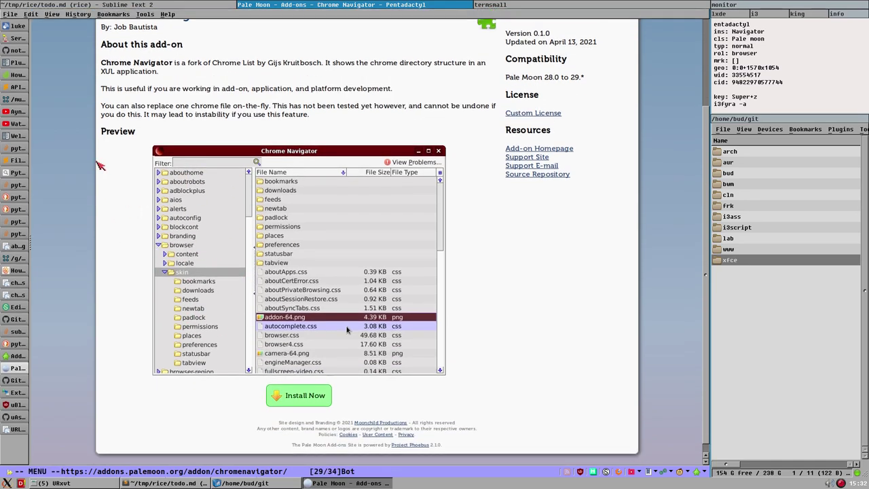
click(145, 15)
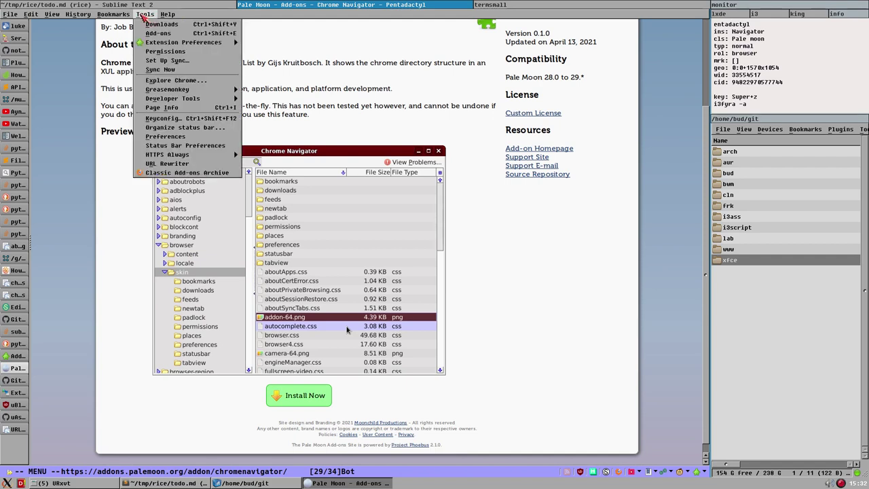
click(192, 80)
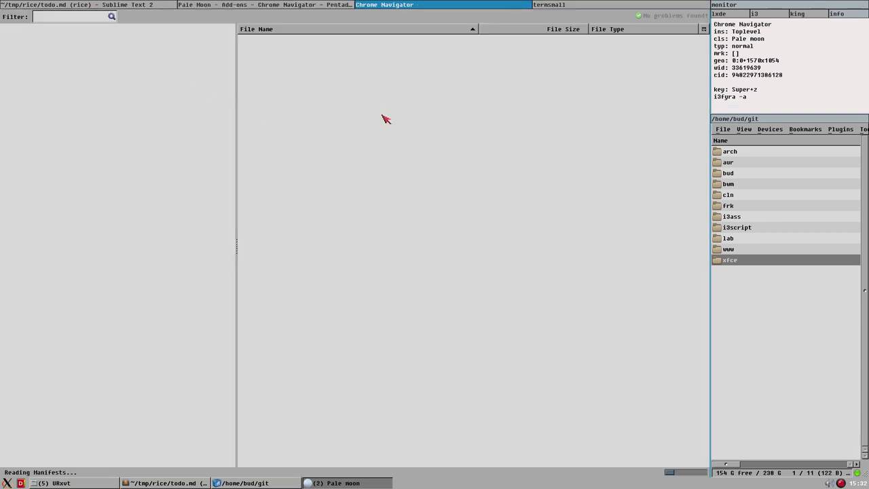
Make the Chrome Navigator window float smaller and place it over the add-on page in the browser.
key(super+shift+space)
drag(107, 94, 435, 333)
drag(545, 358, 392, 241)
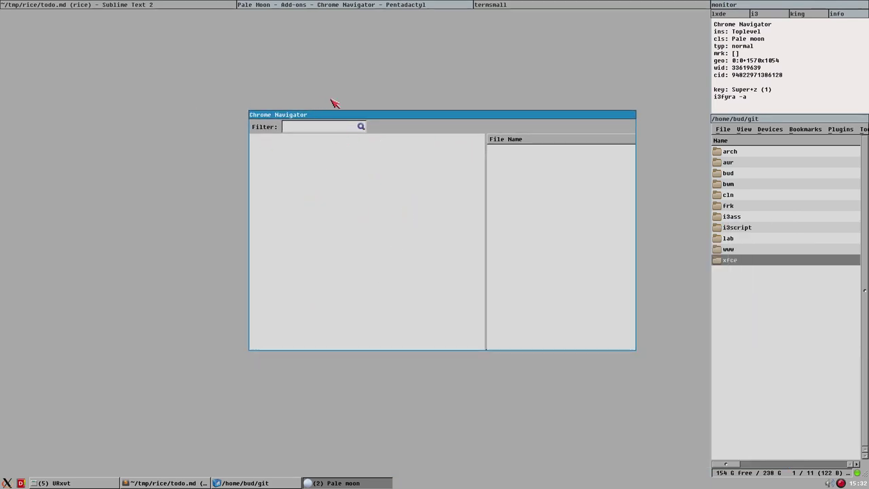
key(super+c)
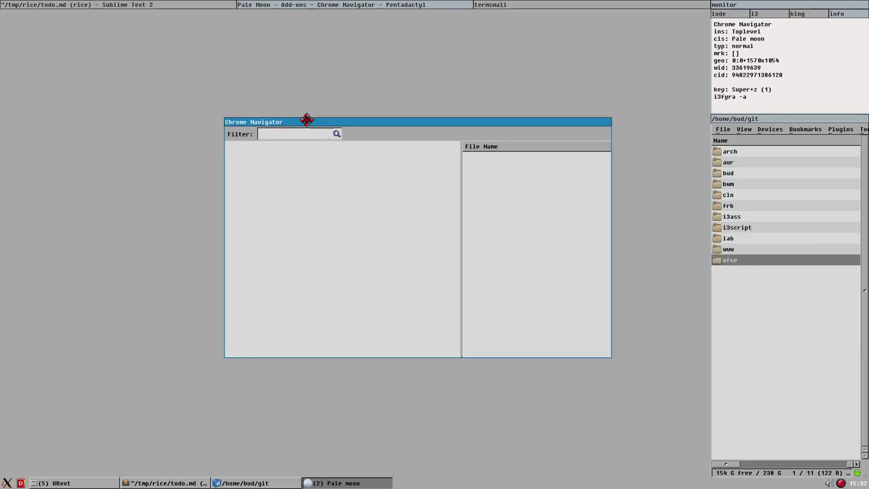
click(325, 5)
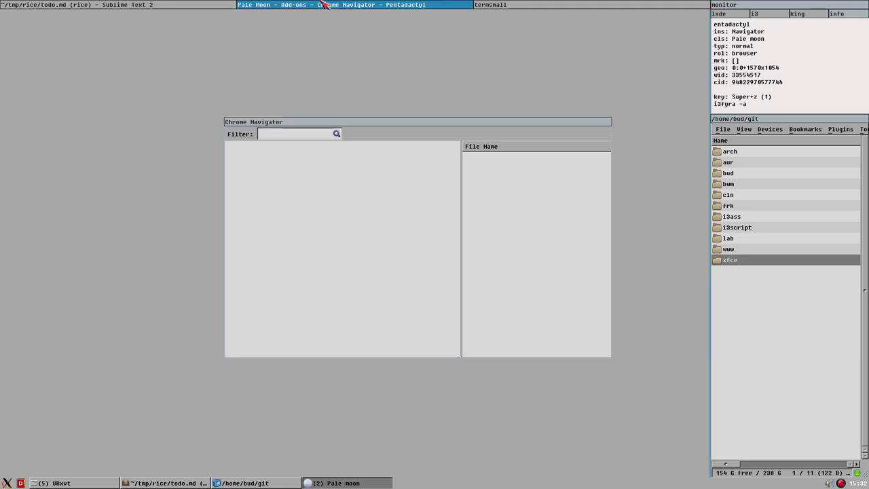
click(309, 129)
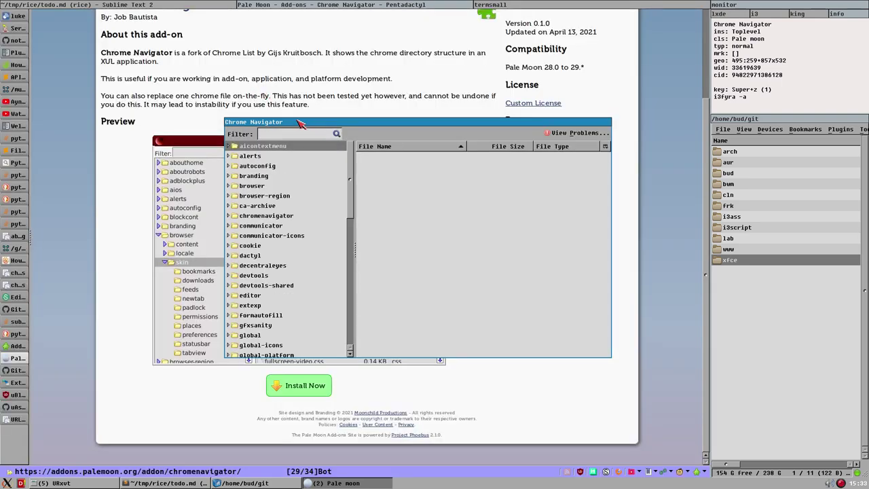
drag(296, 120, 393, 108)
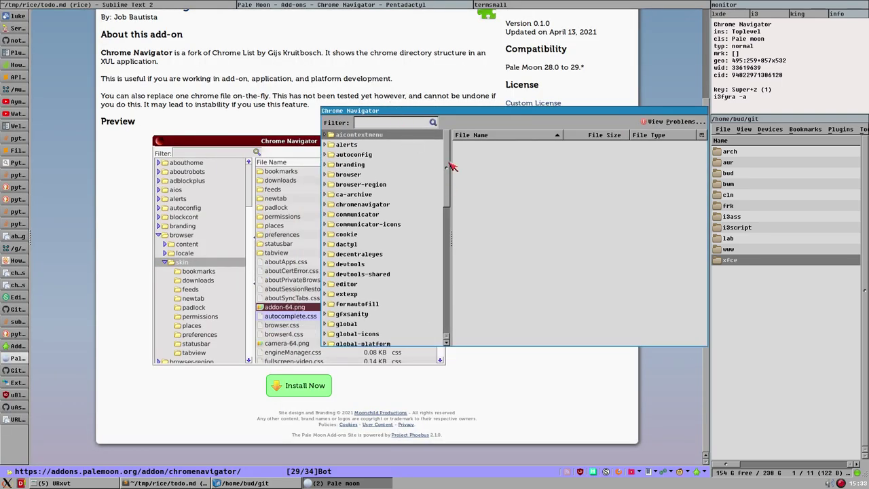
Browse the decentraleyes and devtools folders, including the devtools content folder, and collapse devtools again.
double_click(354, 256)
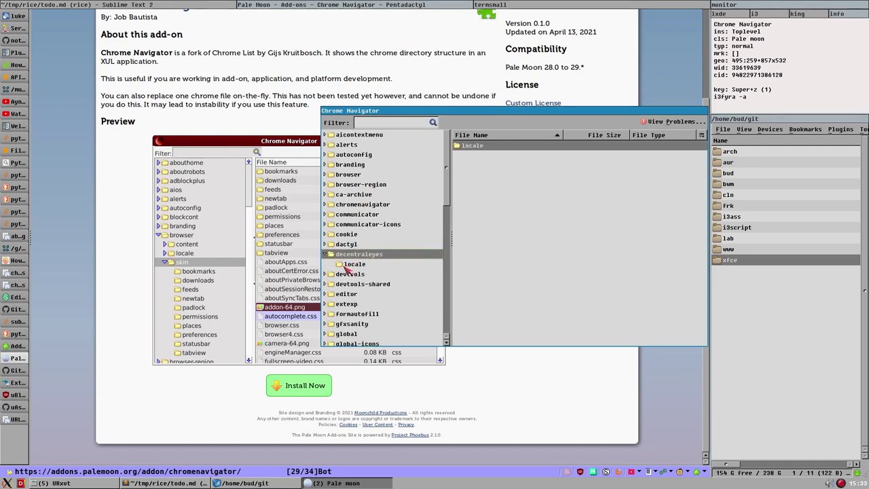
double_click(335, 273)
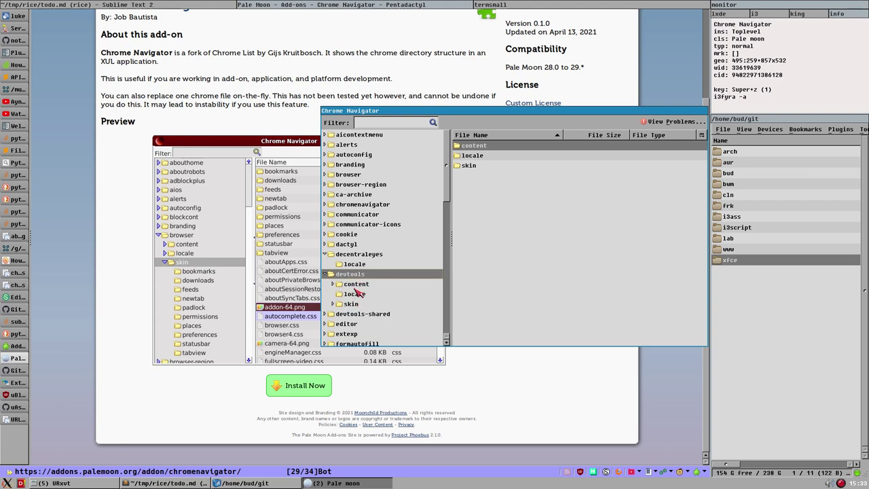
double_click(354, 285)
scroll(399, 286, down, 2)
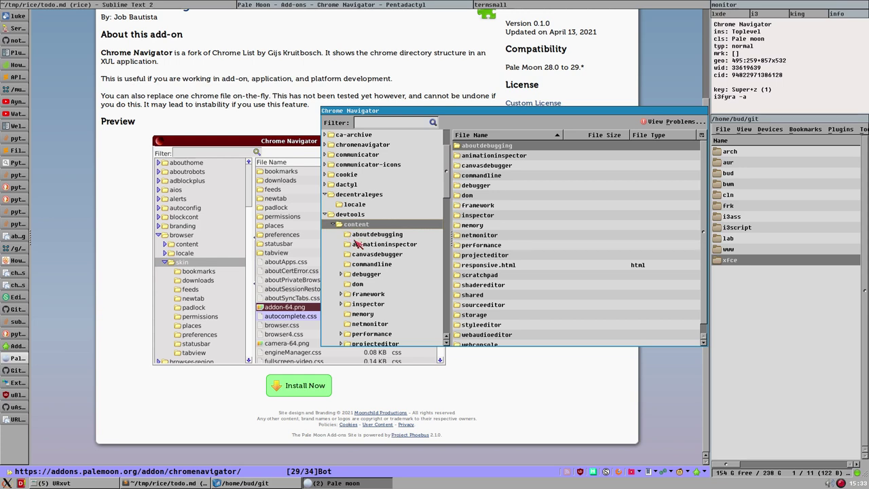
scroll(351, 215, down, 1)
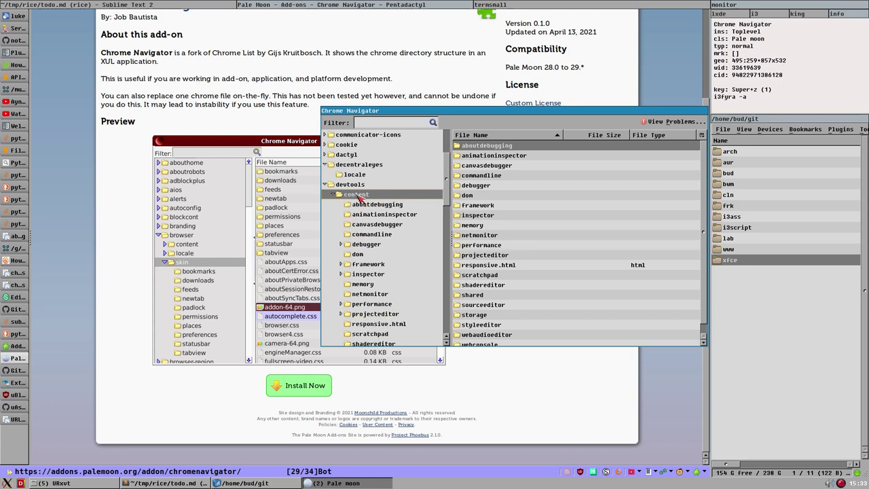
click(326, 186)
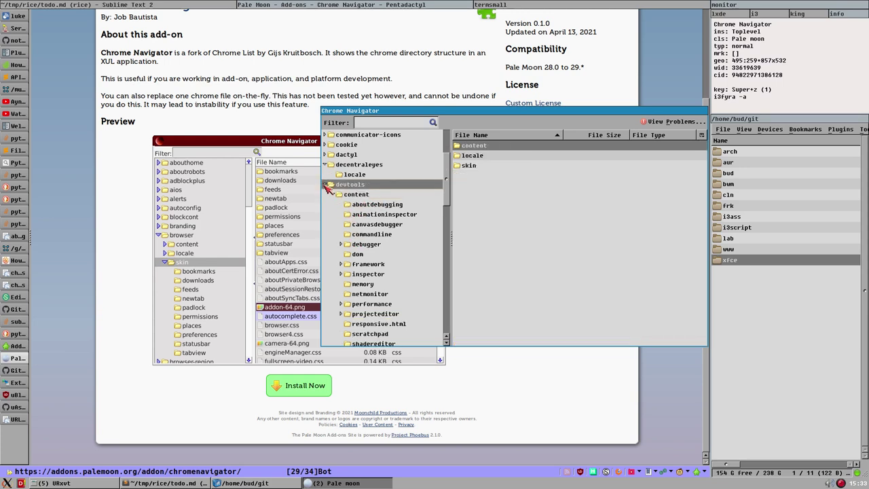
click(326, 186)
Expand the tabkit folder in the chrome directory tree and show the files in its content folder.
scroll(377, 238, down, 7)
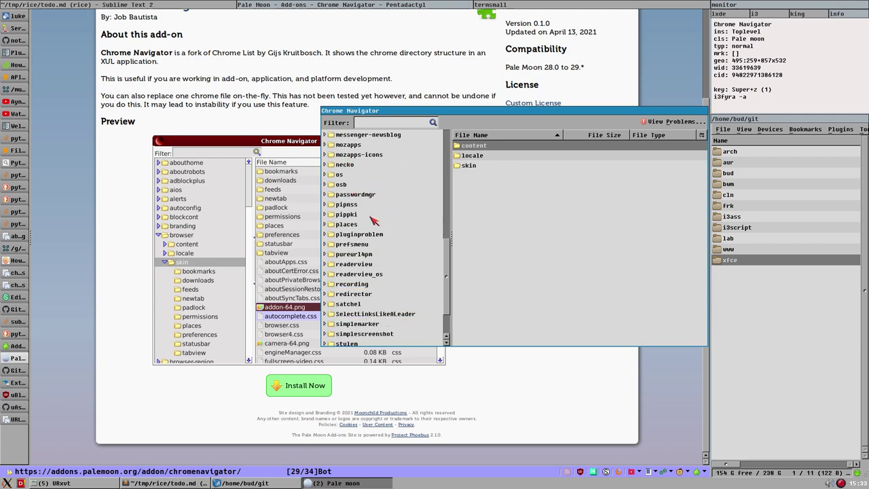
scroll(374, 220, down, 2)
double_click(346, 304)
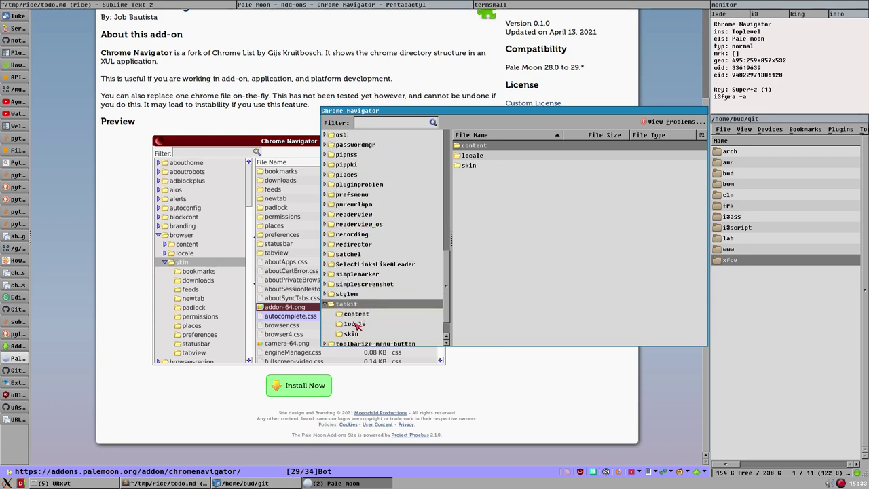
click(356, 315)
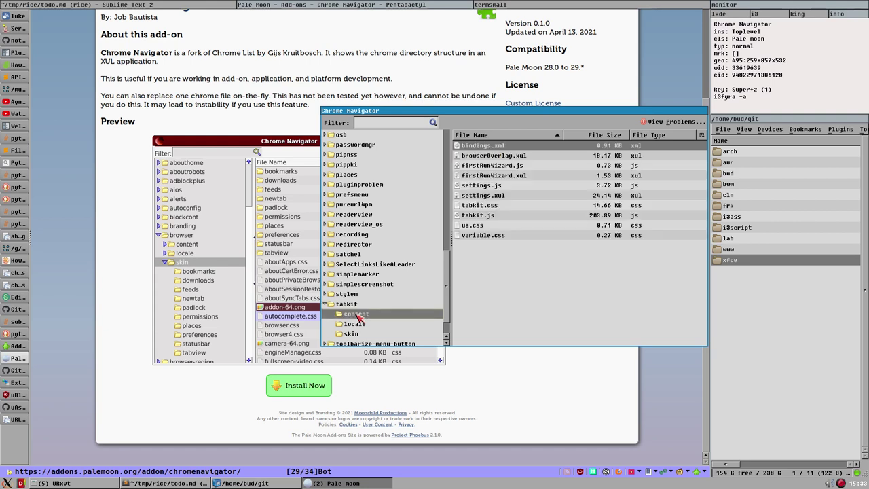
Copy the Chrome URL of tabkit.js.
click(490, 216)
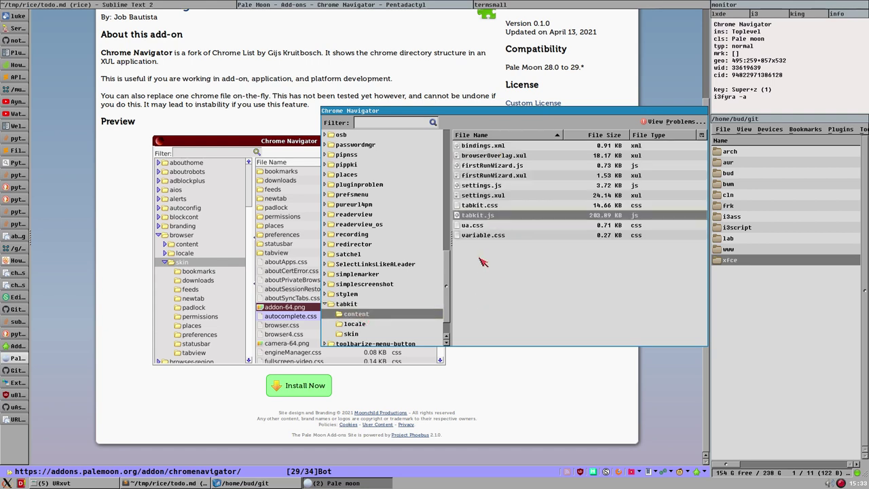
right_click(478, 217)
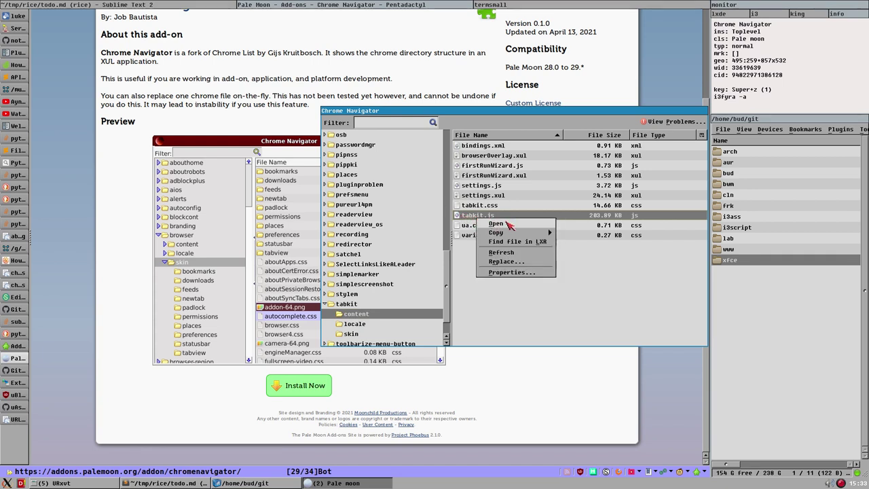
mouse_move(519, 233)
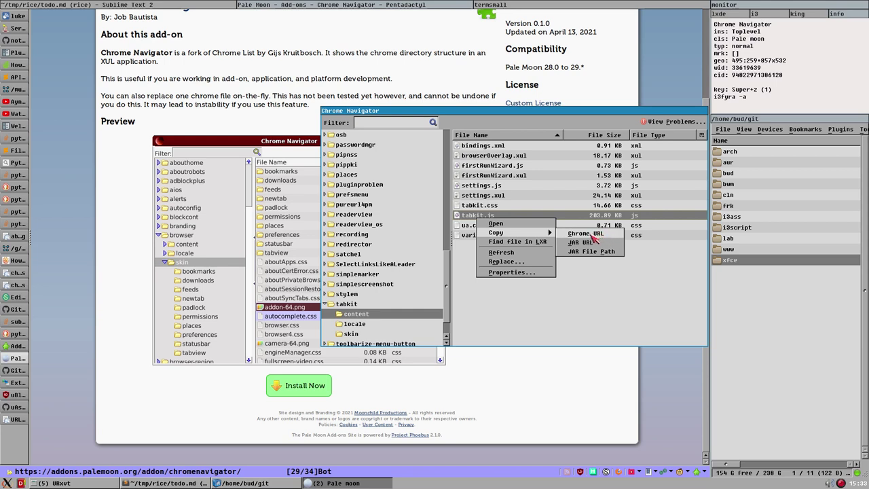
click(592, 234)
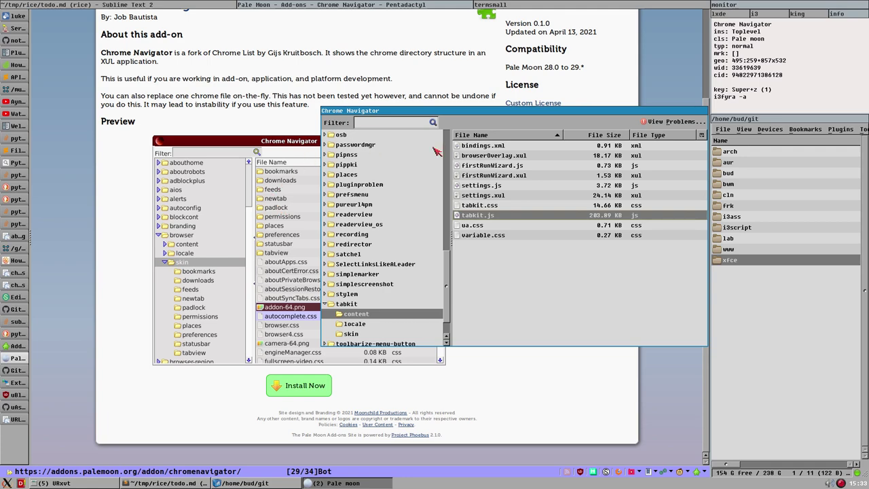
Switch to Sublime Text, paste chrome://tabkit/content/tabkit.js on line 52 of todo.md, and move the Chrome Navigator window clear of that line.
key(super+h)
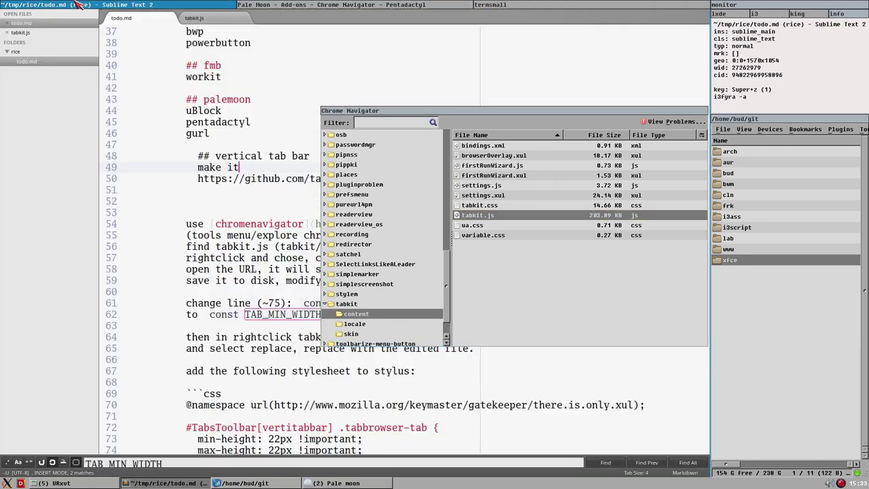
key(ctrl+v)
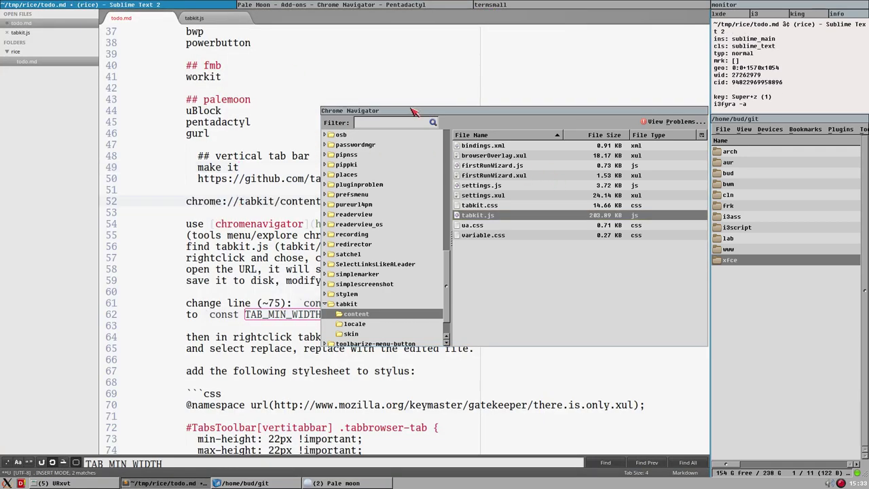
drag(407, 113, 416, 247)
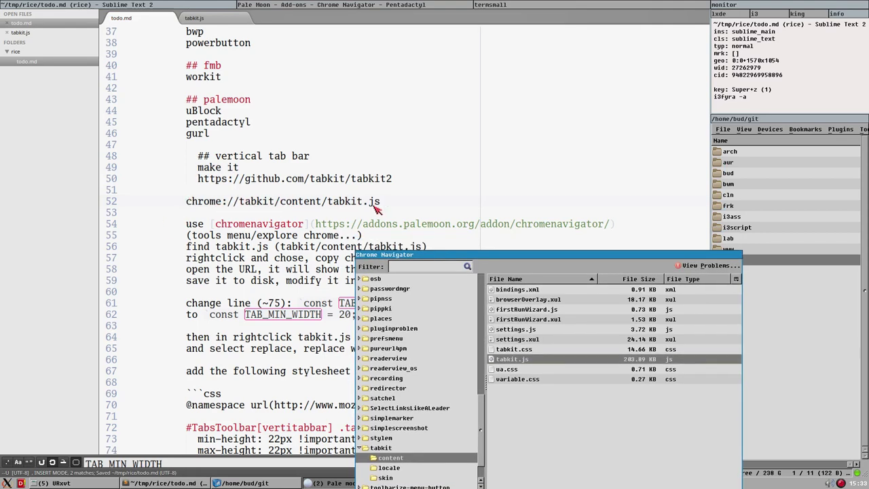
Copy the chrome URL from line 52 of todo.md, switch to Pale Moon and open chrome://tabkit/content/tabkit.js in a new tab.
drag(426, 253, 487, 179)
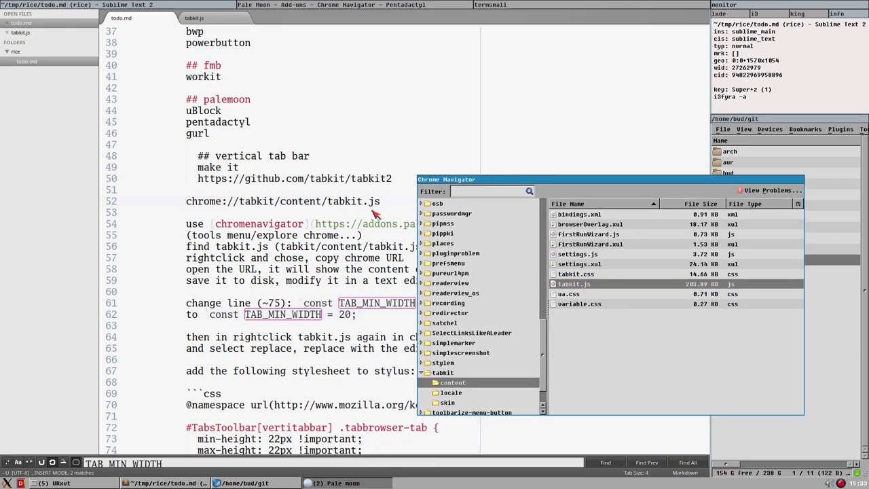
drag(385, 204, 158, 210)
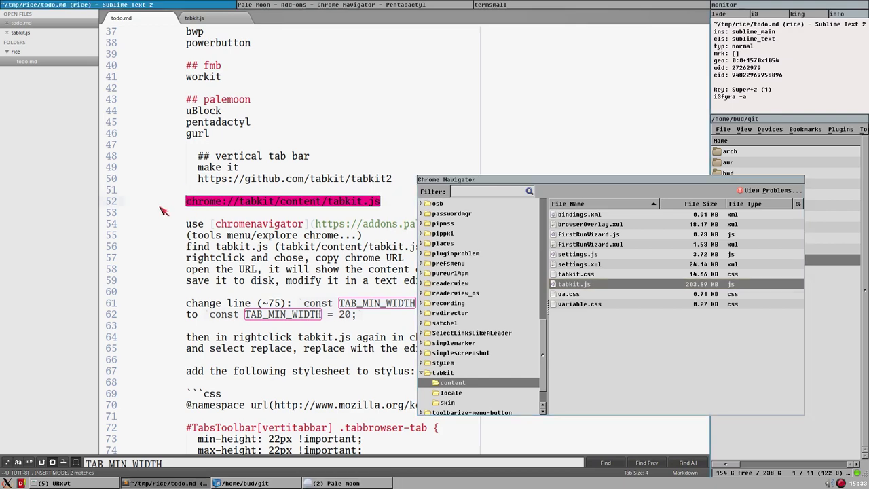
click(301, 4)
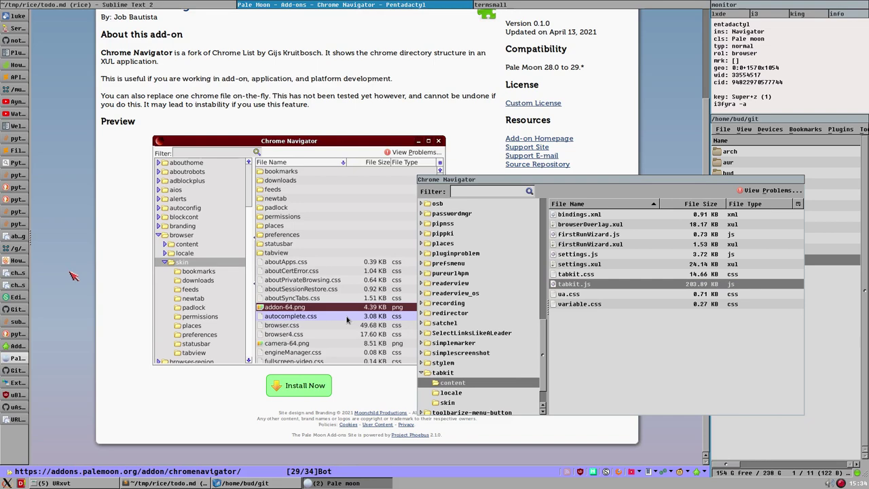
key(p)
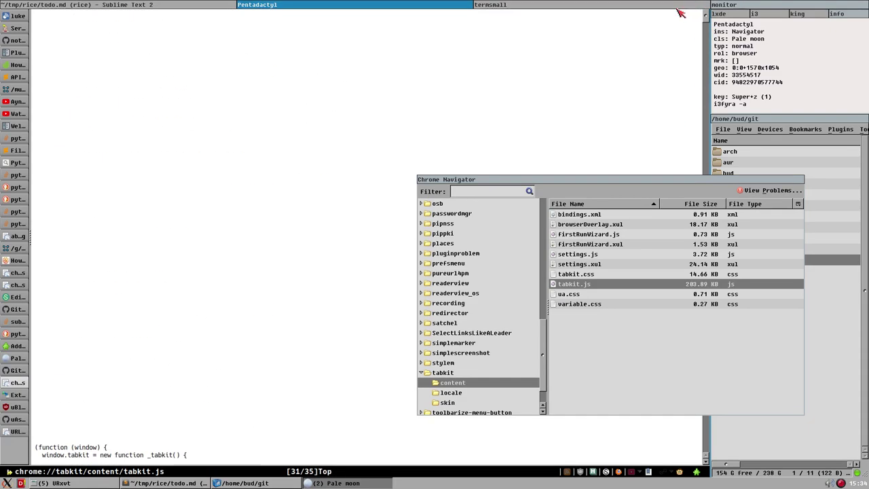
Save the displayed script page as tabkit.js in the home folder.
right_click(188, 239)
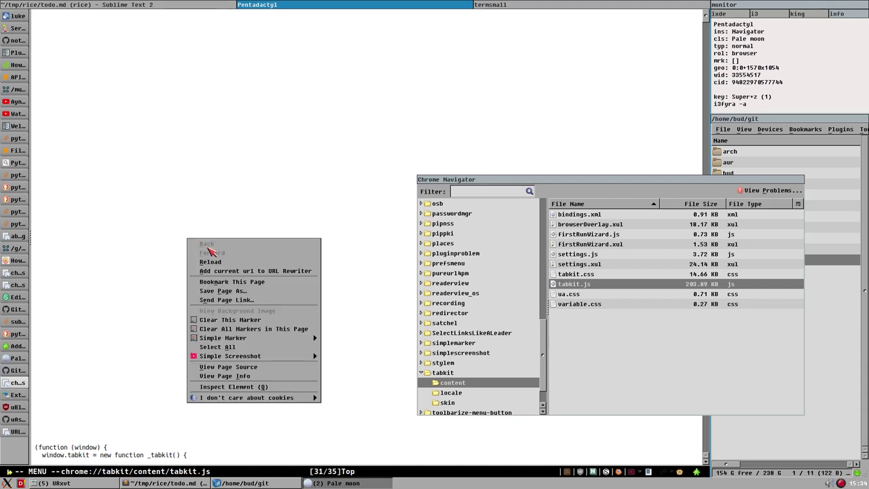
click(266, 292)
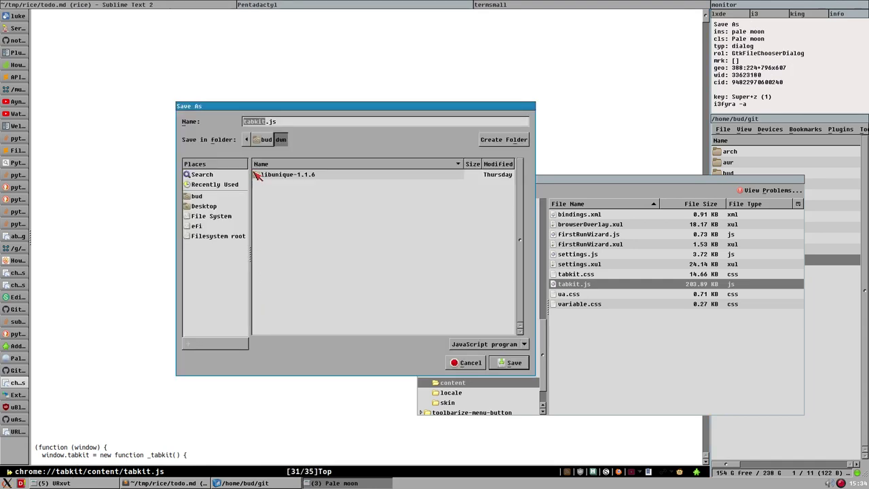
click(204, 196)
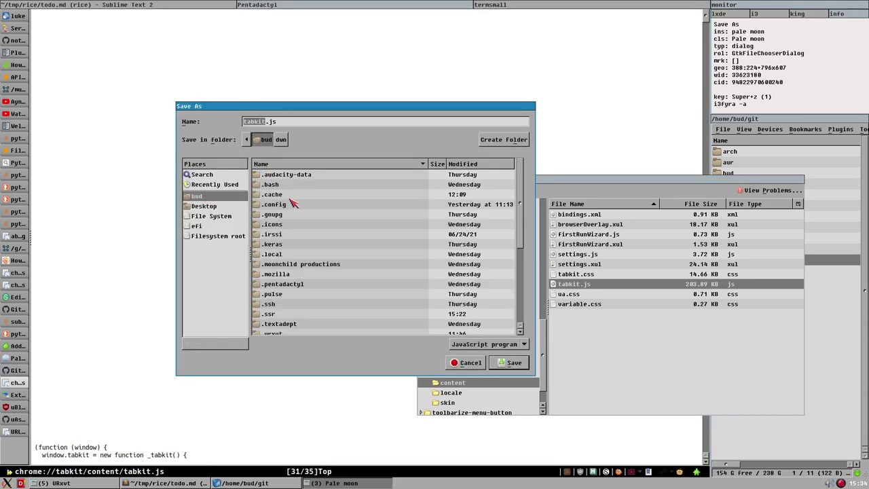
click(513, 364)
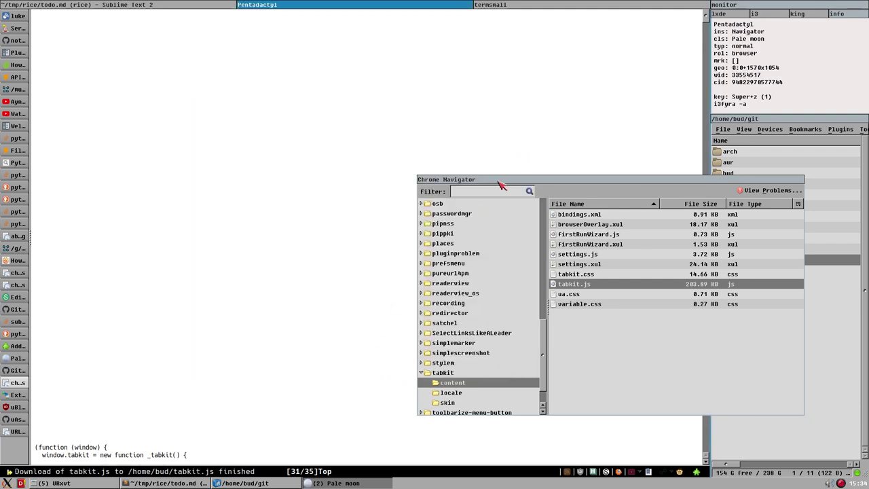
Switch to Sublime Text, move the Chrome Navigator window clear of the notes, and open ~/tabkit.js for editing.
click(119, 5)
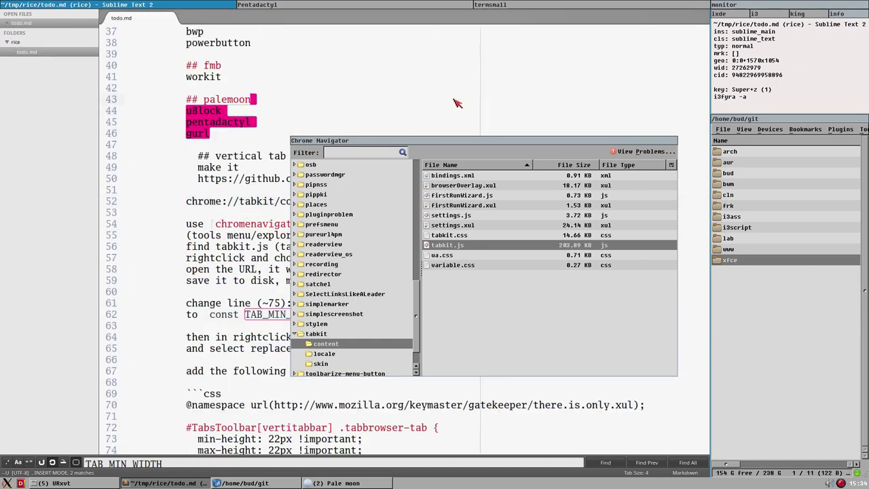
click(427, 144)
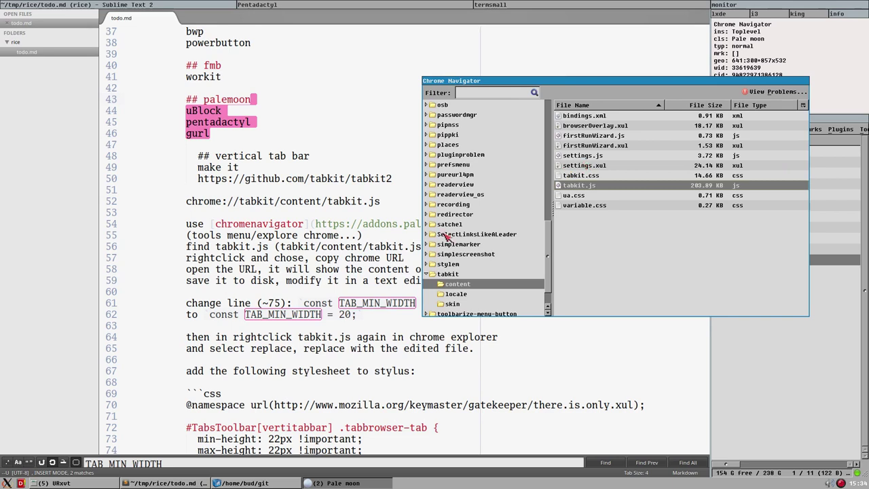
click(310, 269)
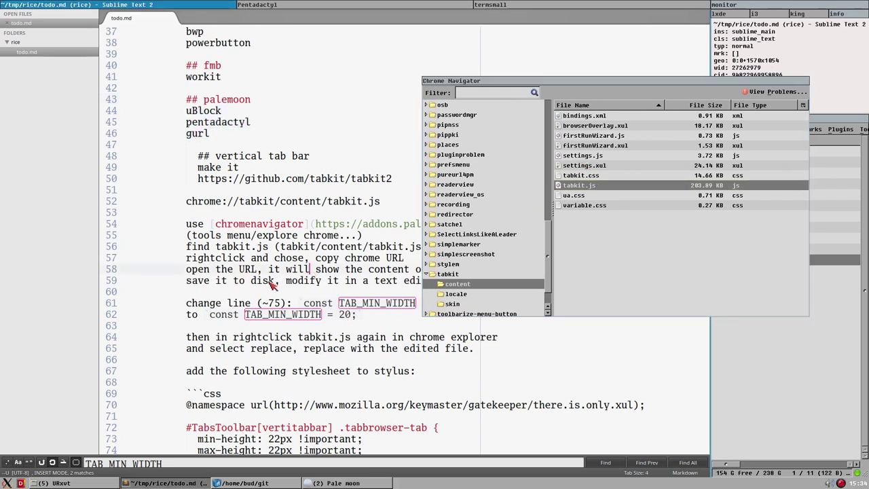
key(ctrl+o)
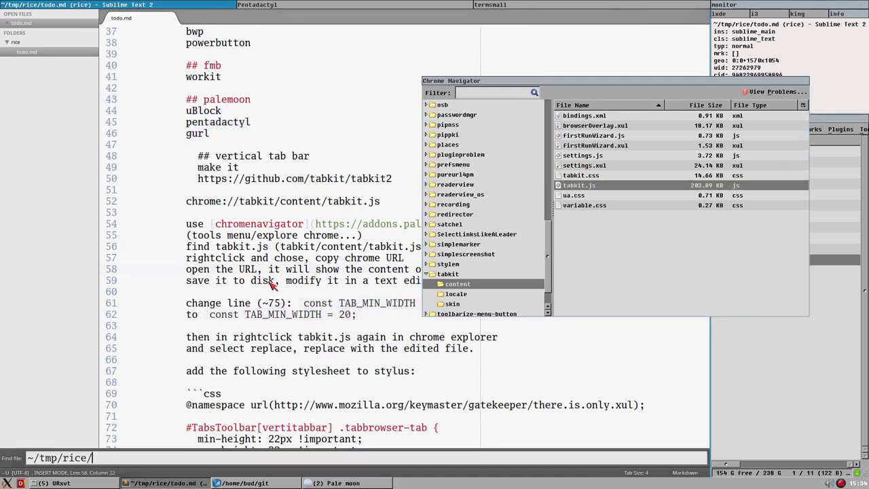
key(BackSpace)
key(BackSpace)
key(BackSpace)
key(BackSpace)
key(BackSpace)
key(BackSpace)
key(BackSpace)
key(BackSpace)
key(BackSpace)
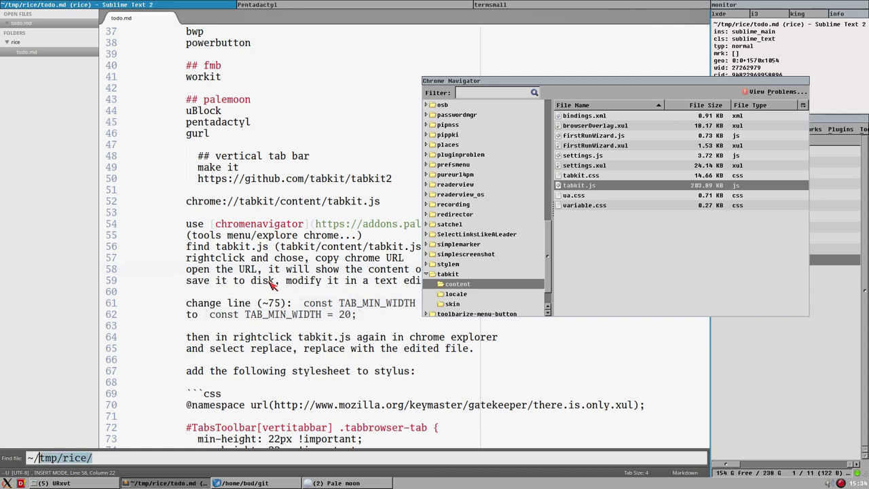
text(tabkit.js)
key(Return)
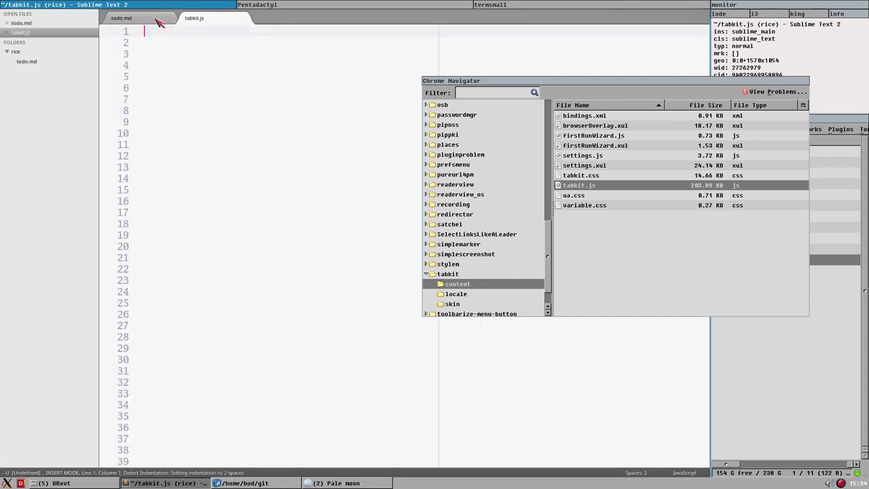
Examine the blank lines at the start of tabkit.js down to the first function.
drag(146, 33, 333, 366)
click(175, 364)
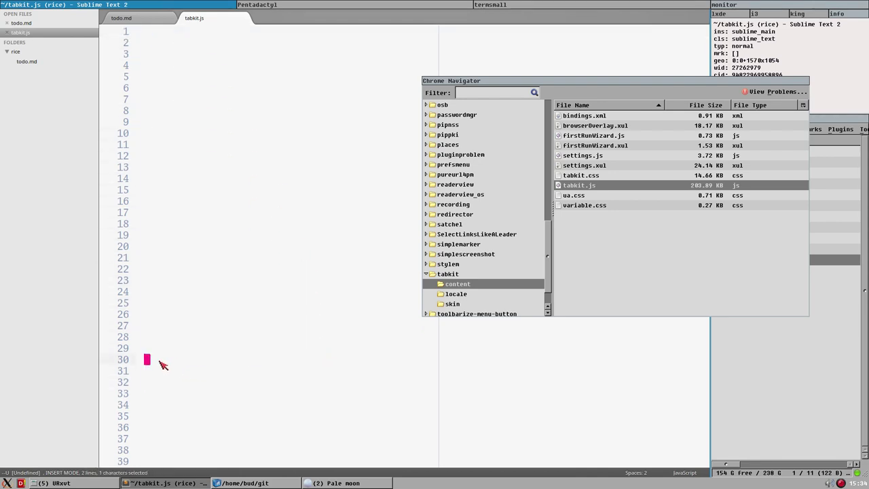
key(shift+Down)
key(Up)
key(Up)
key(Up)
key(Up)
key(Up)
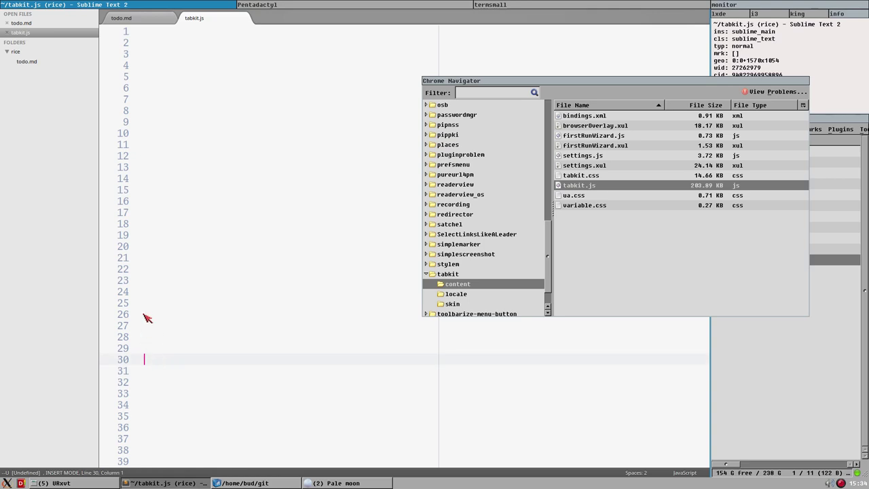
drag(137, 34, 240, 382)
scroll(296, 284, down, 4)
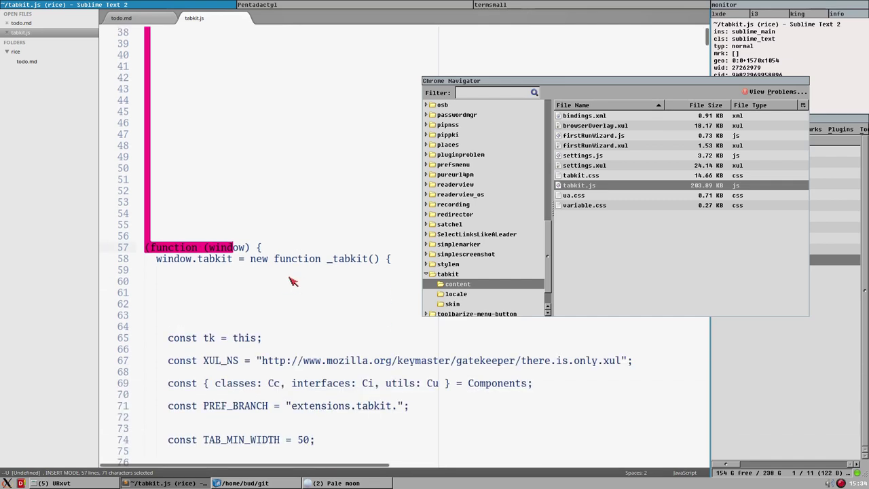
Set the TAB_MIN_WIDTH constant on line 74 of tabkit.js to 20 and save the file.
scroll(292, 282, down, 3)
double_click(231, 338)
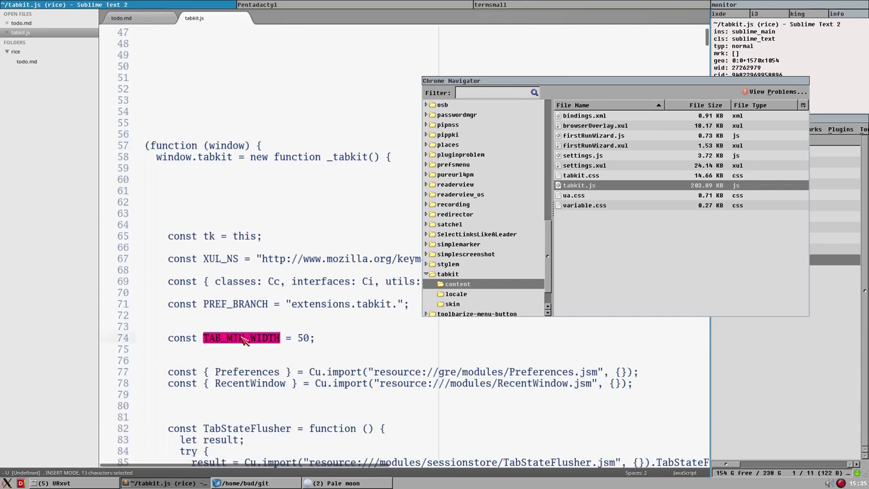
click(303, 341)
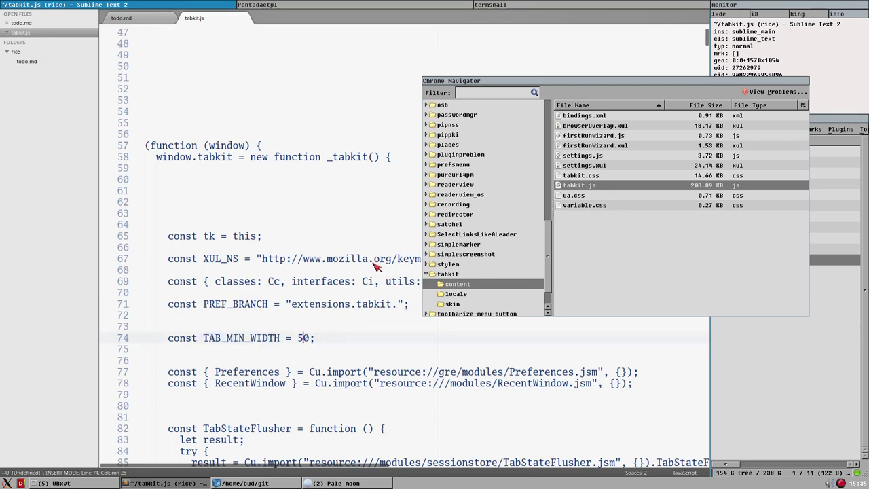
key(BackSpace)
text(2)
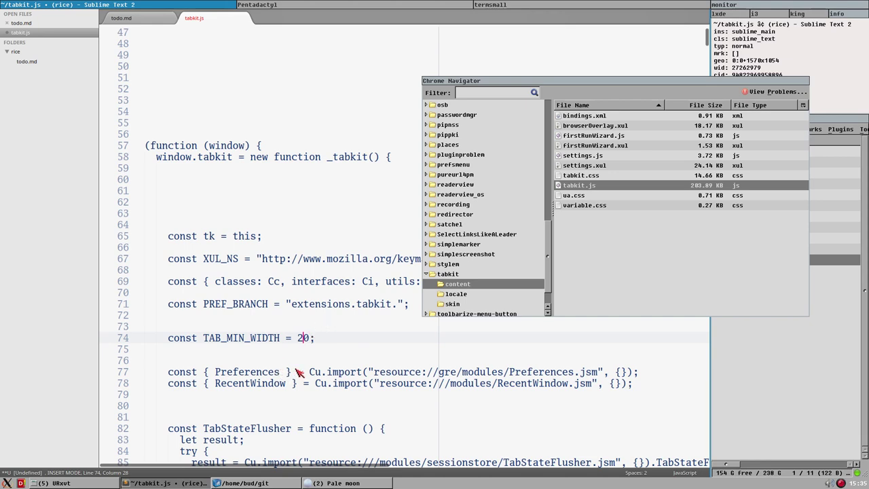
key(ctrl+s)
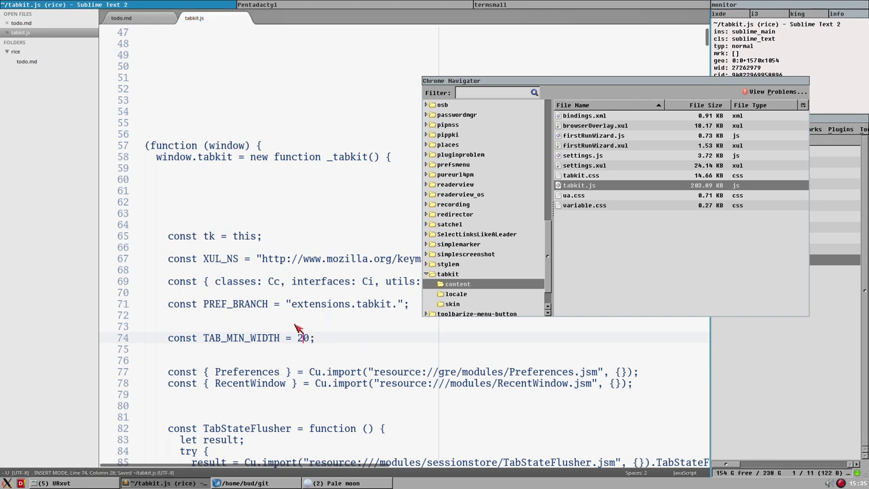
Replace tabkit.js in Chrome Navigator with the edited tabkit.js from the home folder, accepting the replacement warning.
right_click(576, 189)
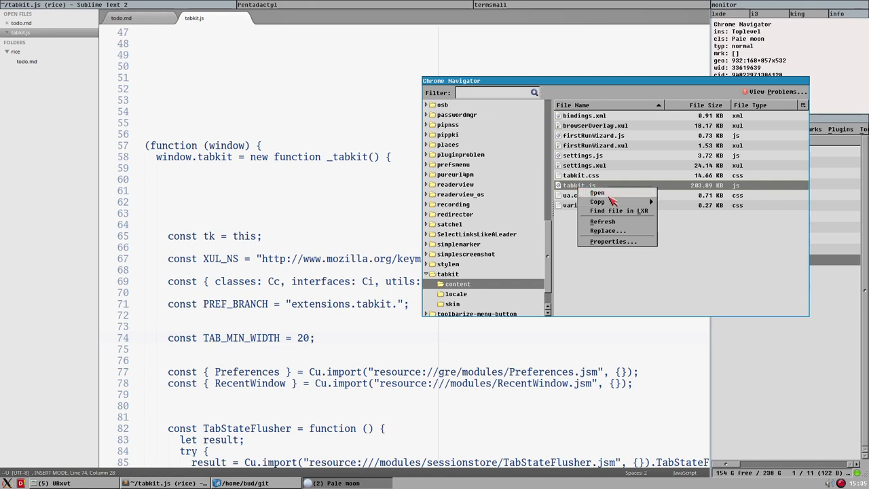
click(625, 232)
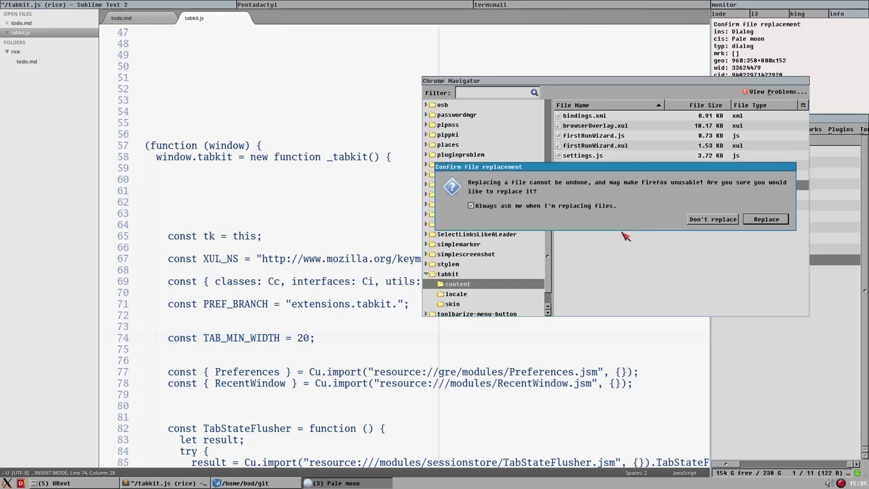
drag(583, 169, 500, 239)
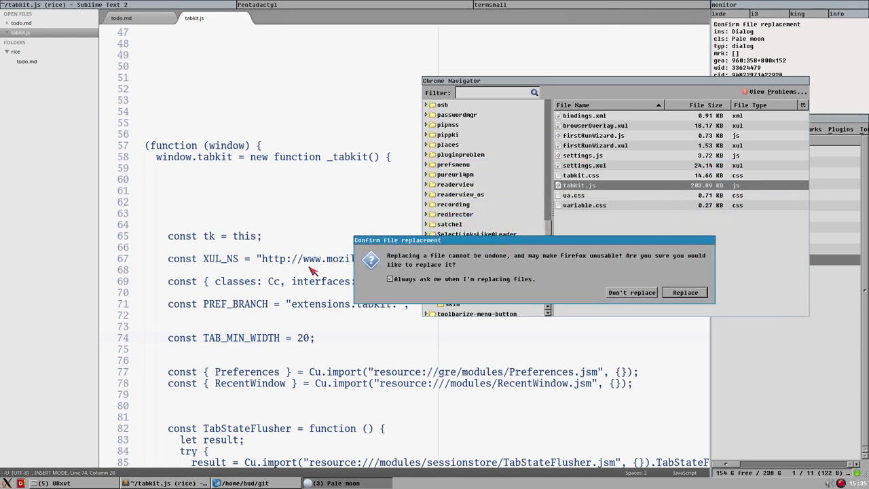
click(687, 293)
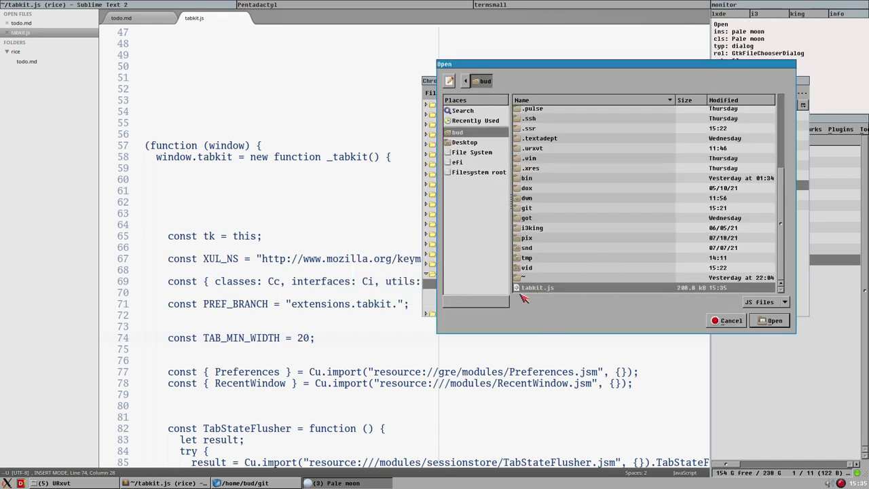
click(774, 321)
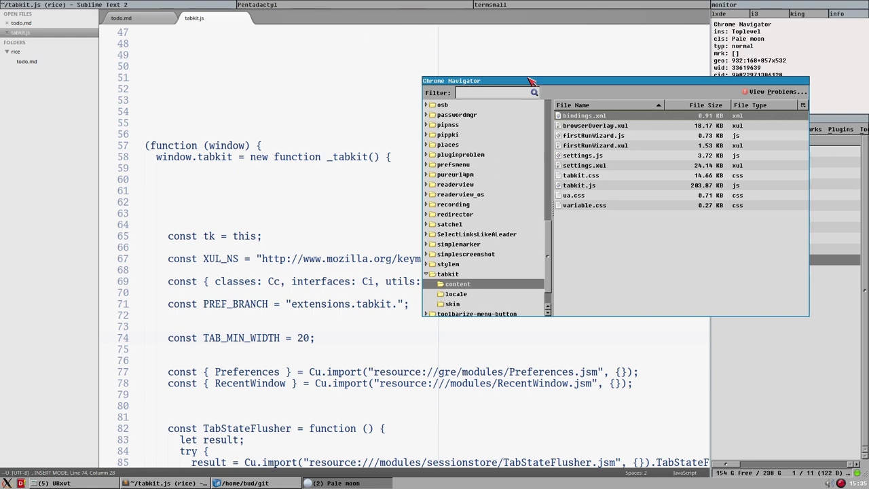
Switch to the Pale Moon browser window and narrow the vertical tab bar slightly.
drag(532, 80, 414, 61)
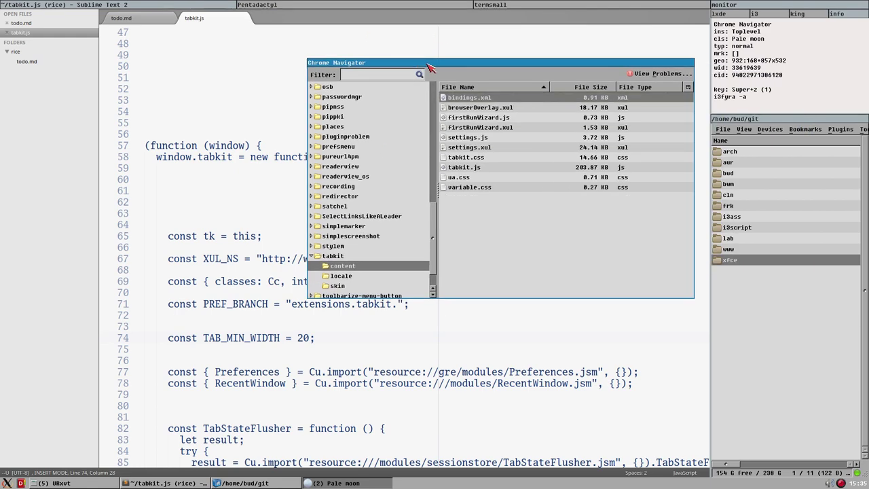
click(320, 4)
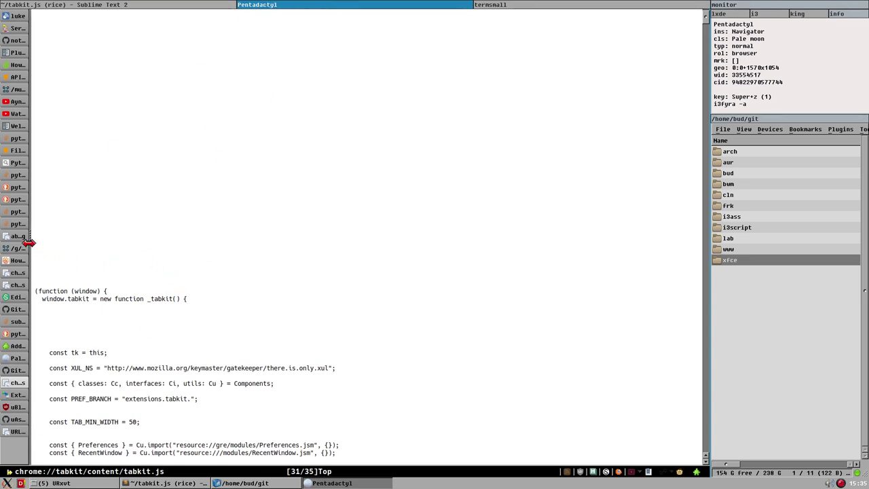
mouse_move(30, 243)
mouse_down()
mouse_move(8, 248)
mouse_move(26, 256)
mouse_up()
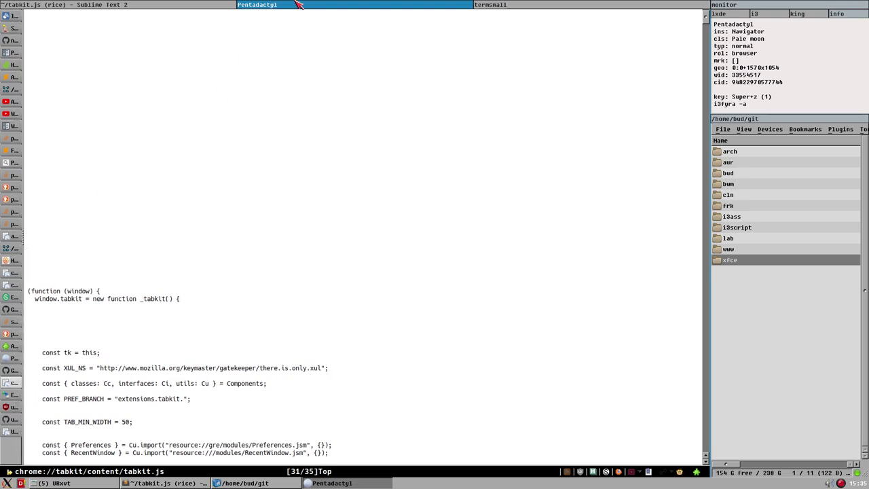
Close Pale Moon and launch it again so the replaced Tab Kit script is loaded.
key(super+shift+q)
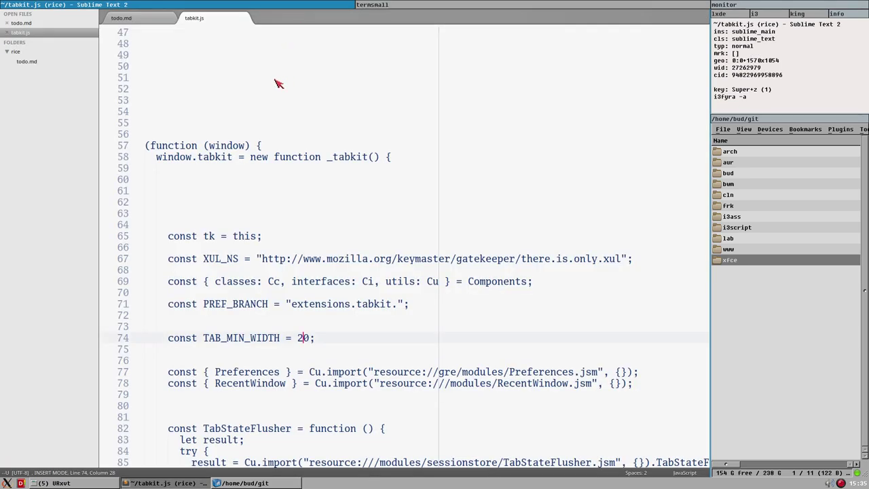
click(7, 483)
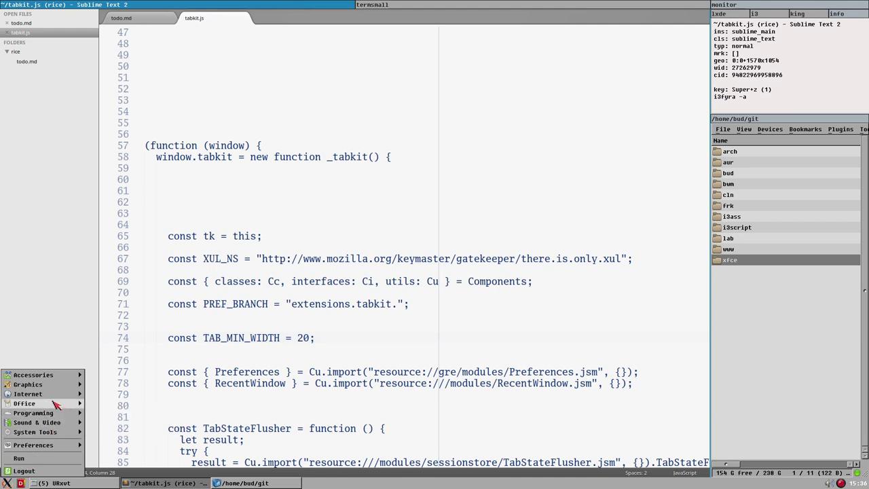
mouse_move(84, 395)
click(116, 419)
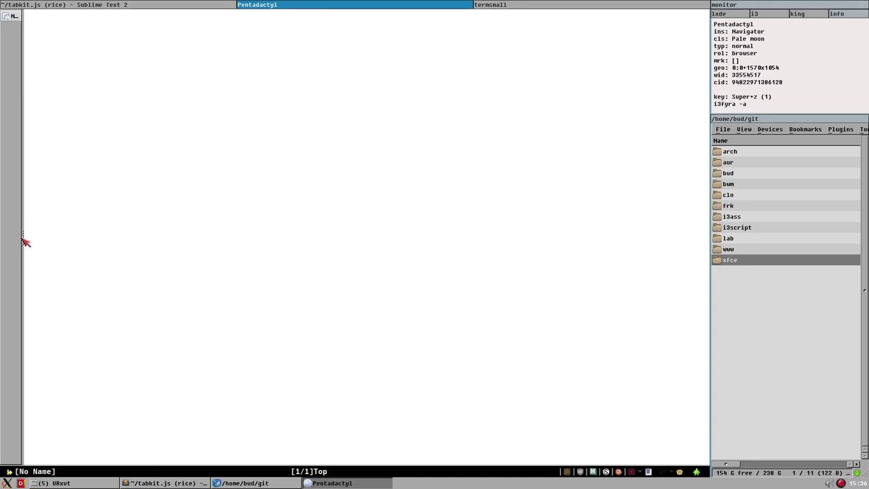
Narrow the vertical tab bar until only the tab icons fit.
mouse_move(23, 238)
mouse_down()
mouse_move(36, 239)
mouse_move(13, 233)
mouse_up()
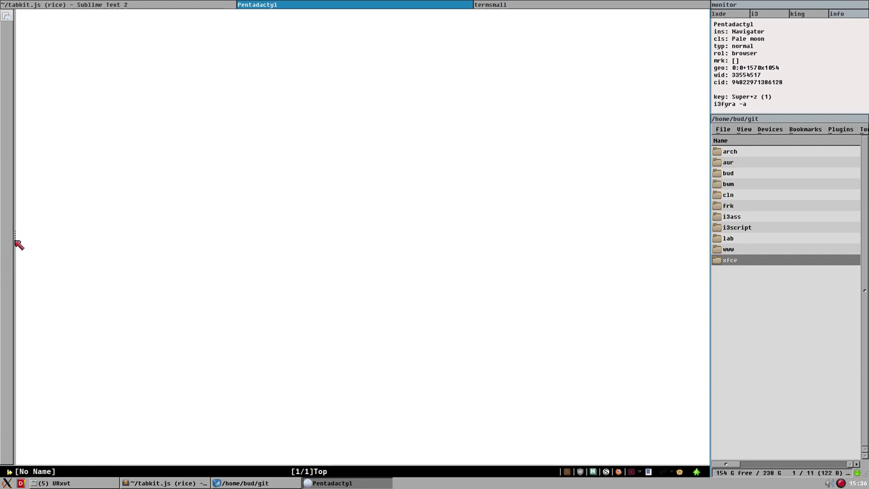
drag(15, 240, 13, 240)
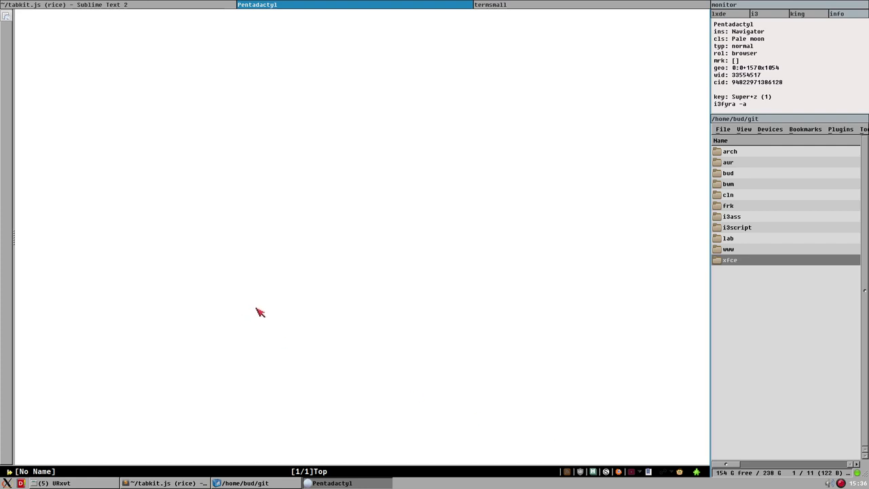
Search GitHub for budlabs in a new browser tab.
key(t)
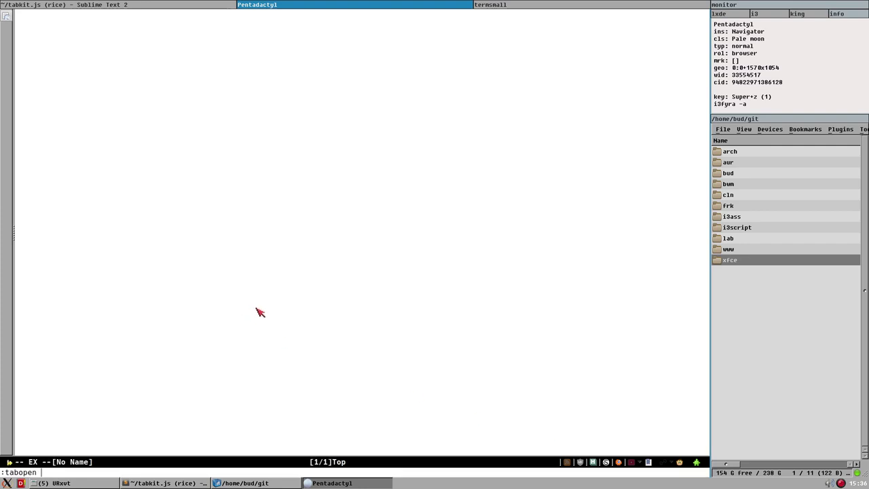
text(gh budlabs)
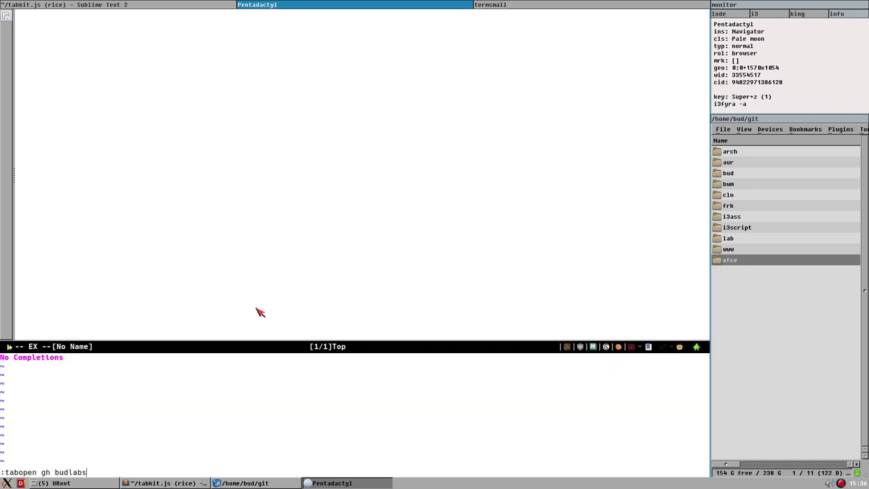
key(Return)
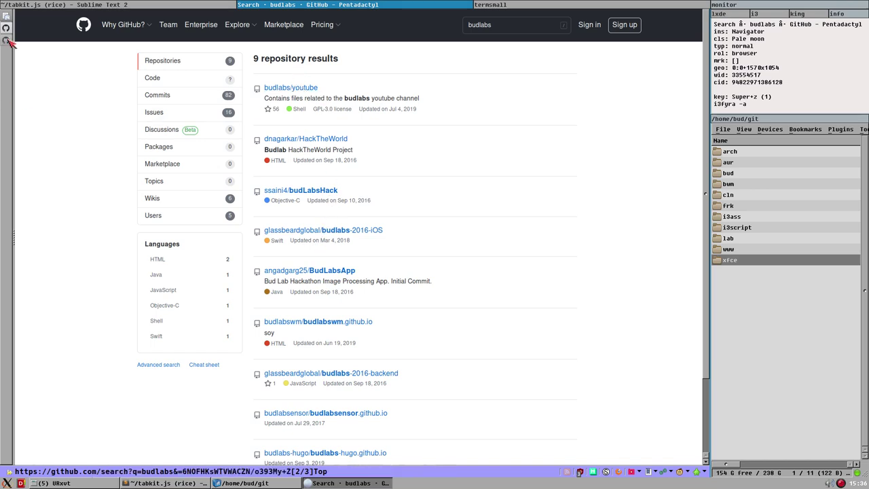
Open the budlabs/youtube repository in its own tab and go to the letslinux/019-fonts-are-awesome folder.
click(291, 88)
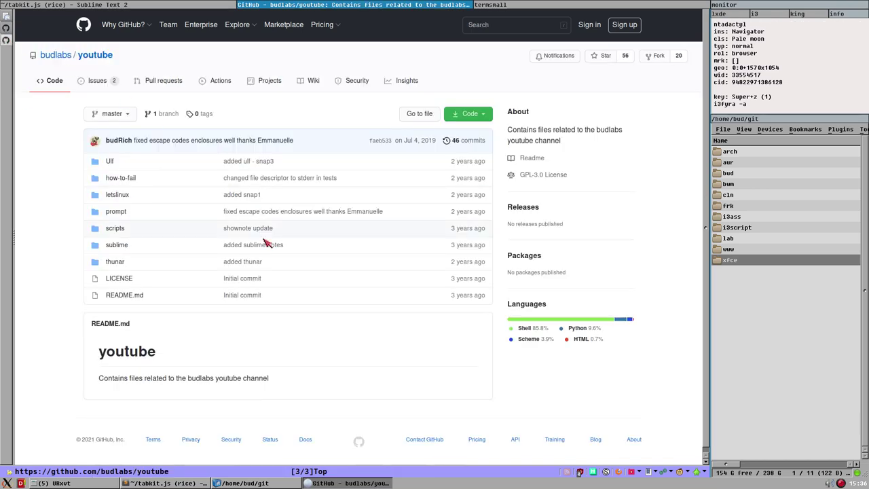
click(123, 196)
click(140, 332)
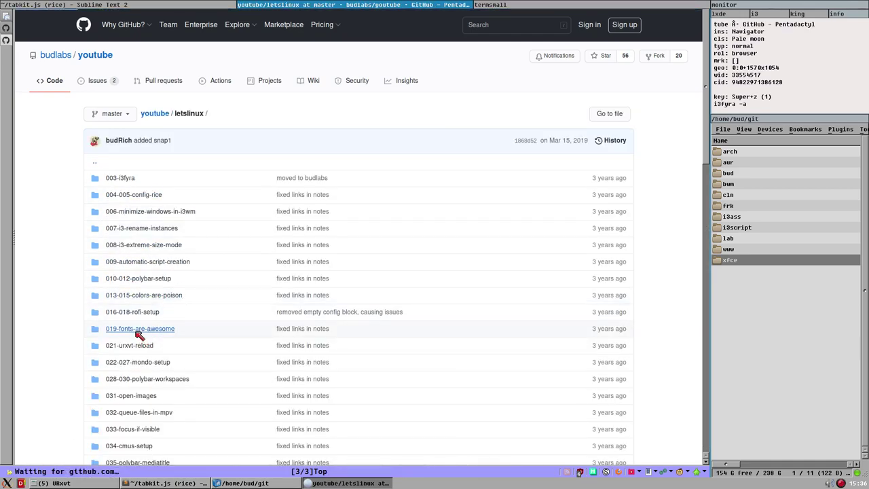
Open the fontawesome.io and Arch wiki X_resources links from the README in background tabs.
scroll(265, 278, down, 3)
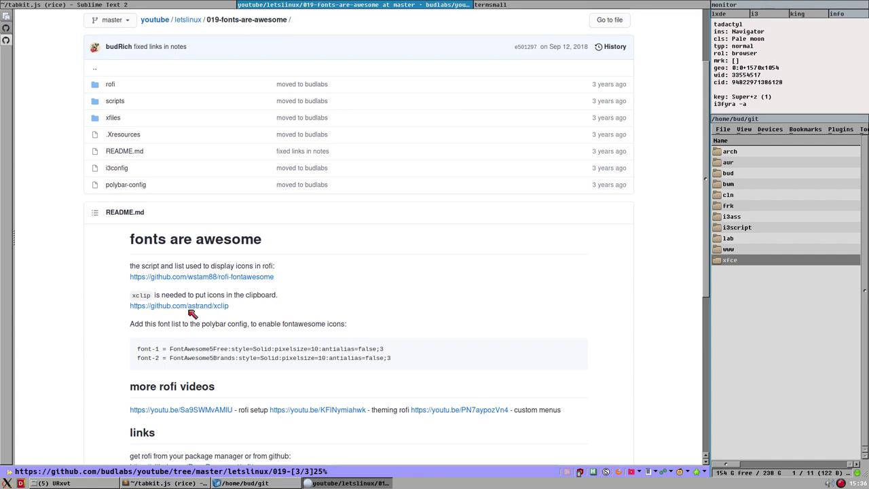
scroll(193, 314, down, 4)
scroll(215, 309, down, 1)
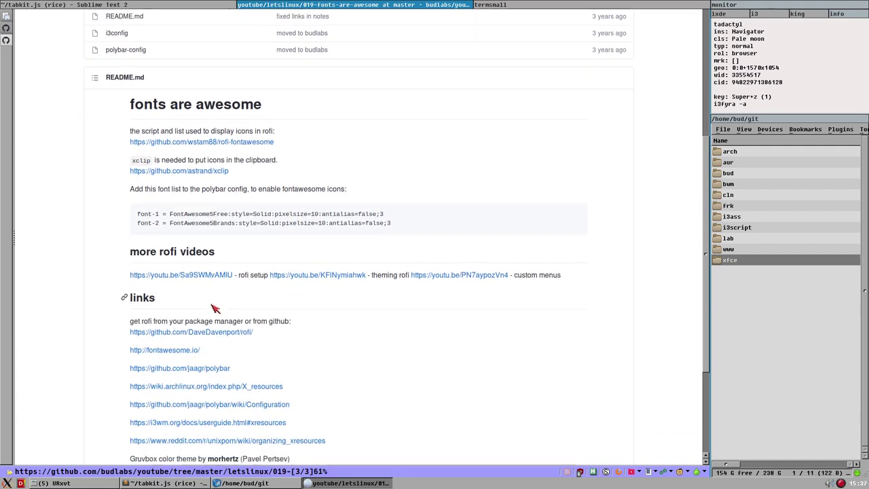
scroll(214, 308, down, 2)
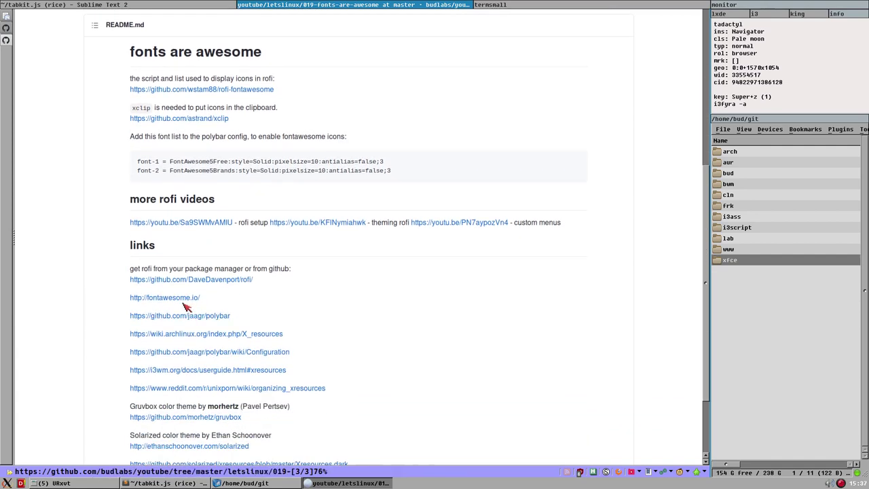
middle_click(230, 338)
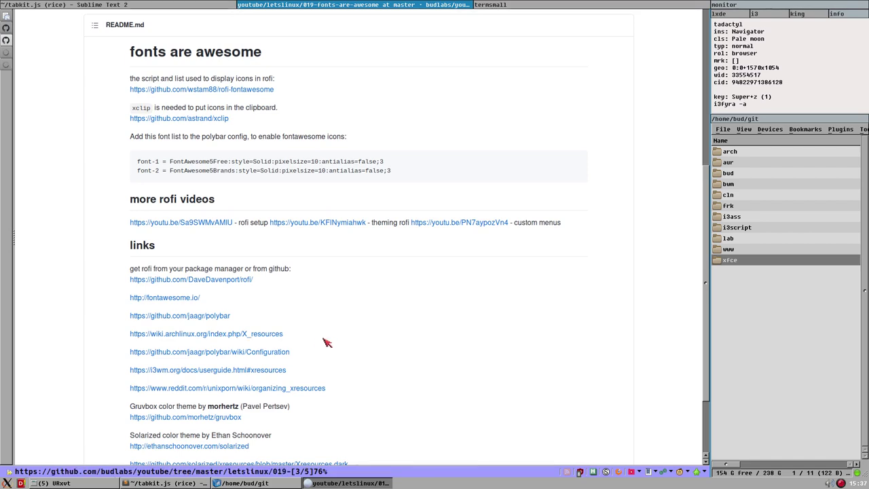
scroll(311, 343, down, 3)
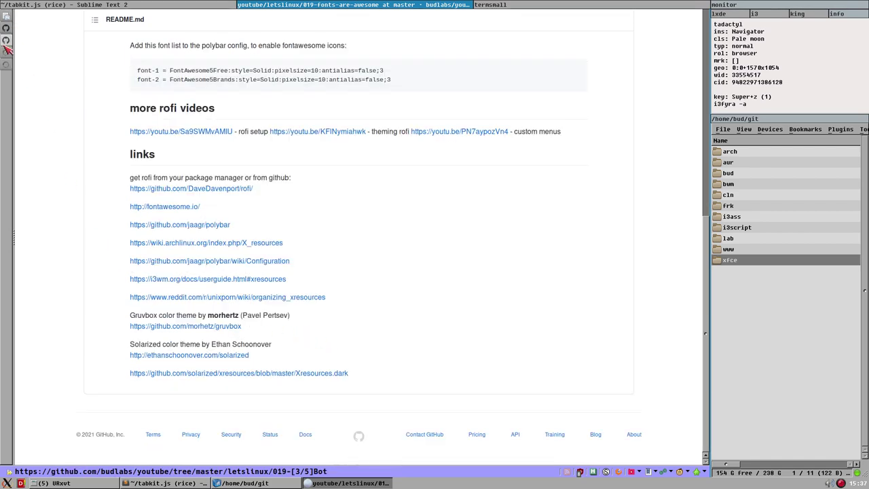
Switch between the open Font Awesome, wiki and GitHub tabs, finishing on the budlabs search results.
key(g)
key(t)
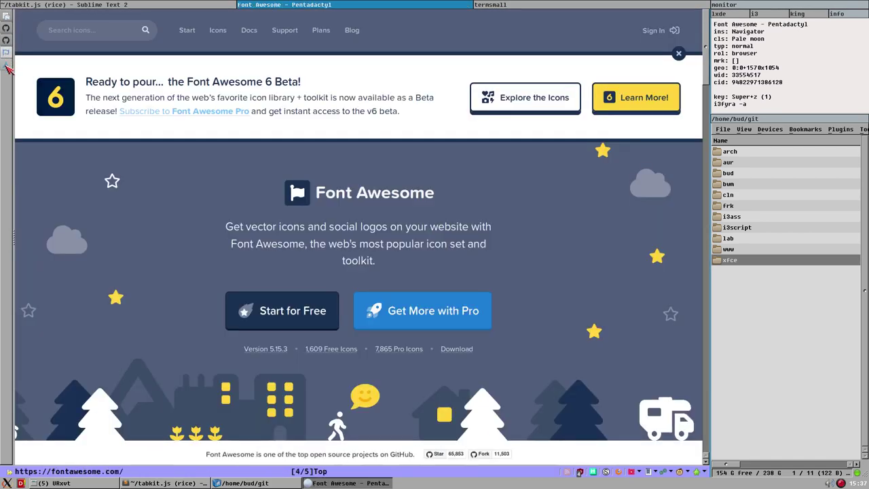
key(g)
key(t)
click(6, 40)
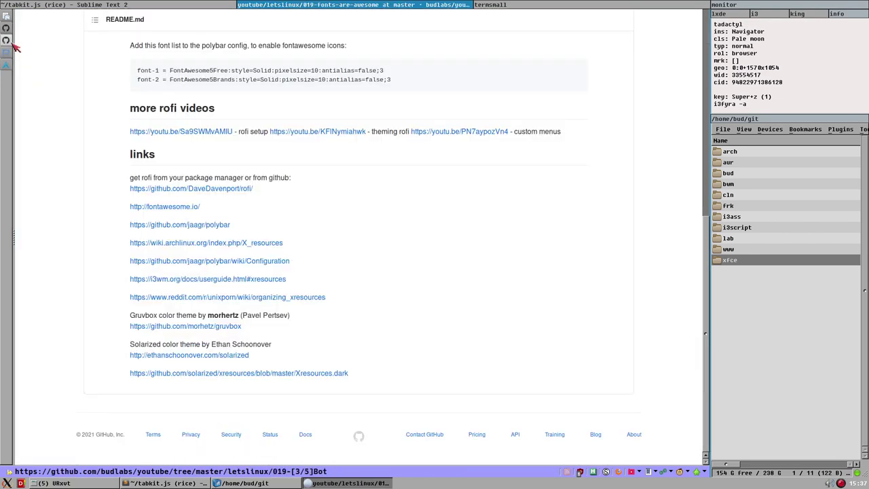
key(g)
key(T)
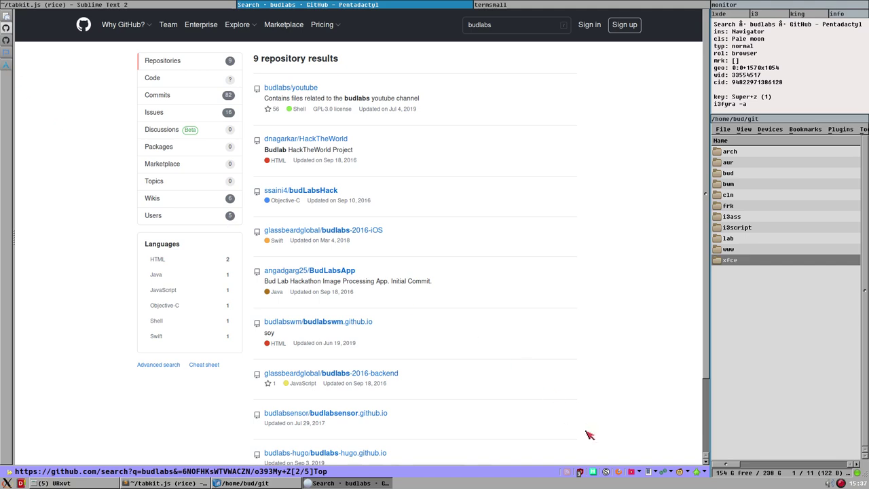
Open Chrome Navigator from the browser and make its window floating.
mouse_move(124, 25)
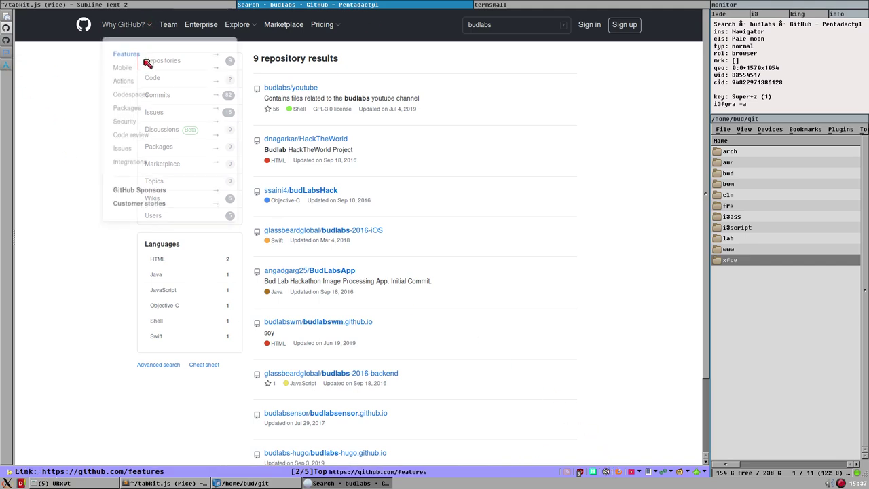
key(alt)
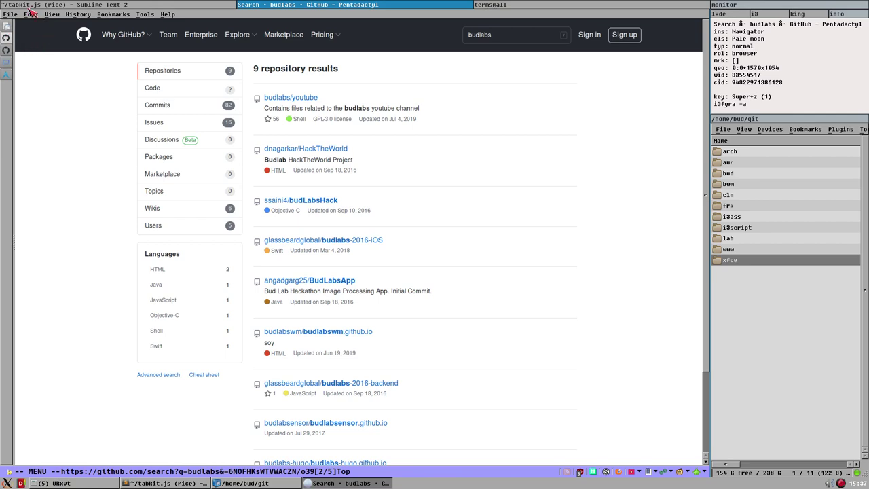
click(153, 13)
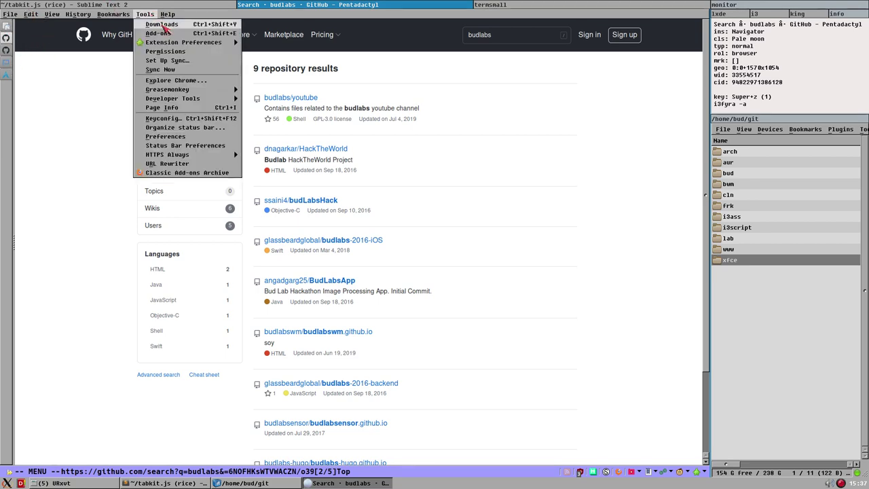
click(193, 82)
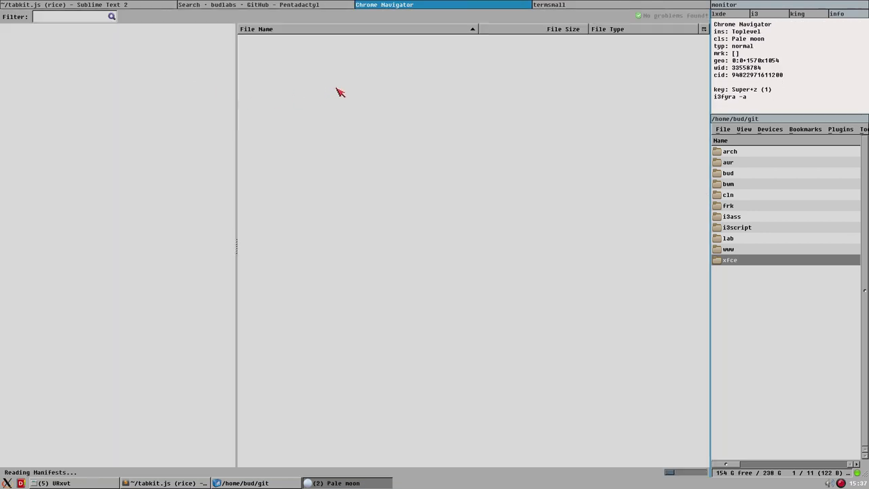
key(super+z)
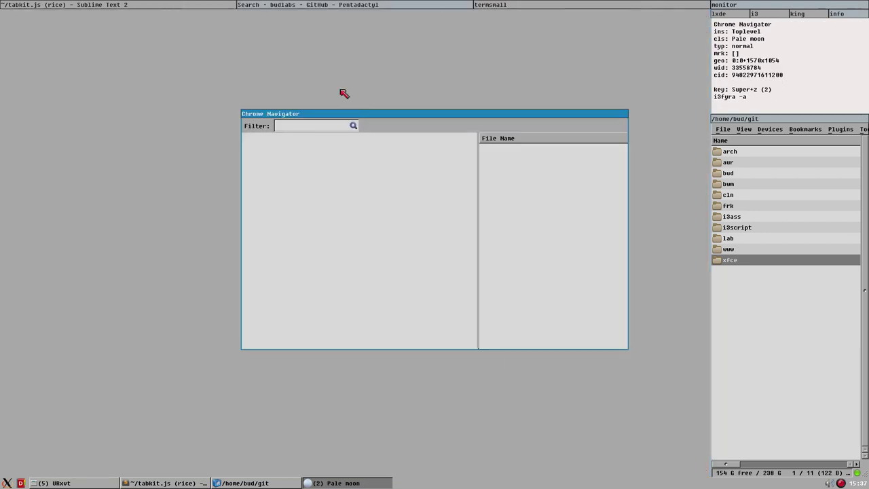
Reposition the floating Chrome Navigator window and show the Pale Moon browser window behind it.
click(275, 4)
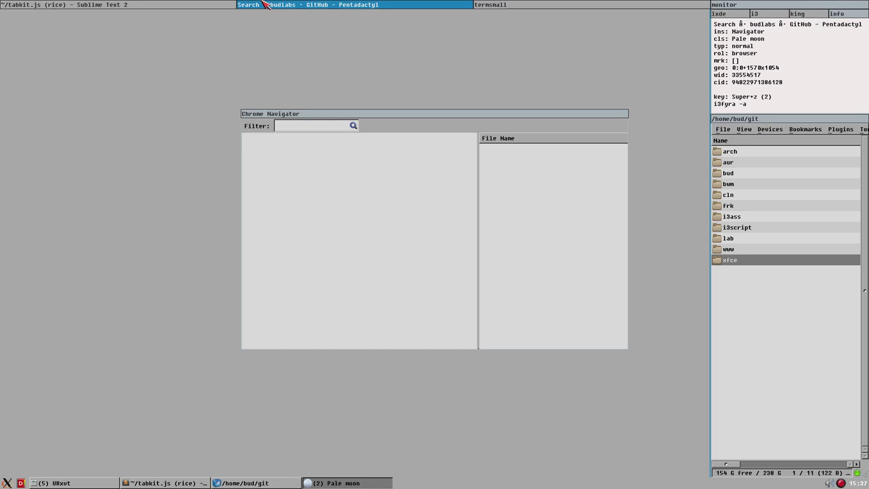
click(205, 1)
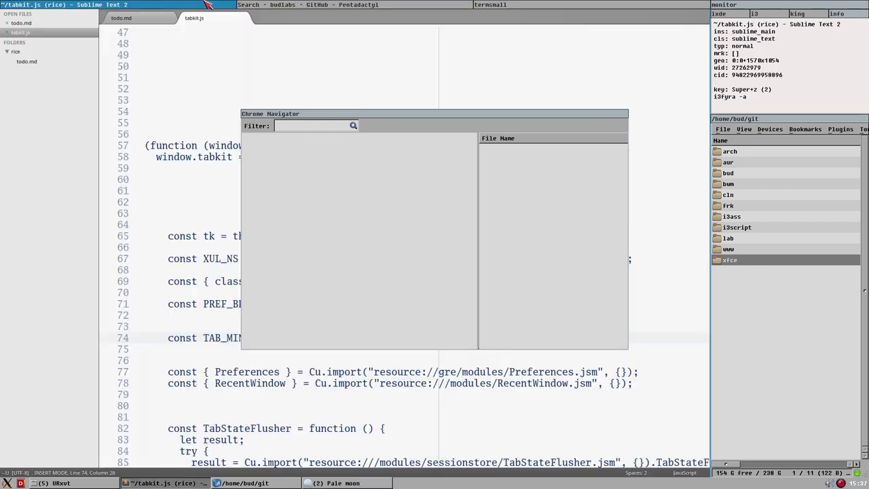
click(263, 2)
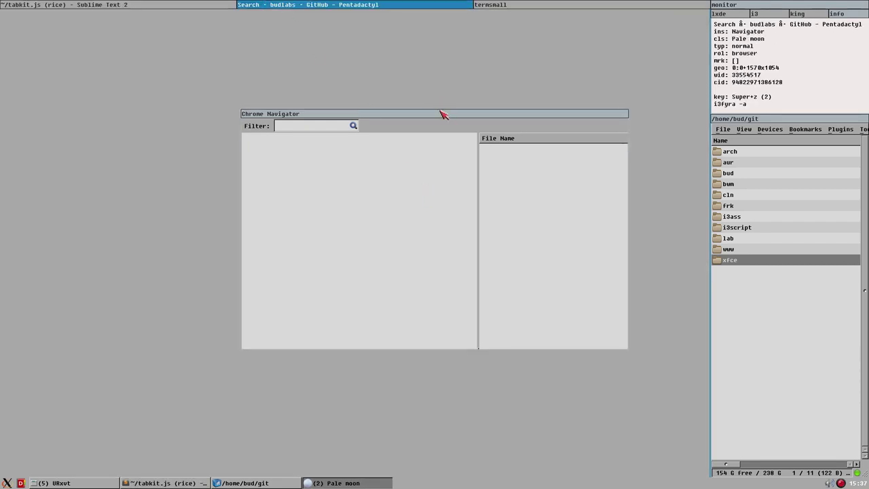
drag(472, 120, 522, 132)
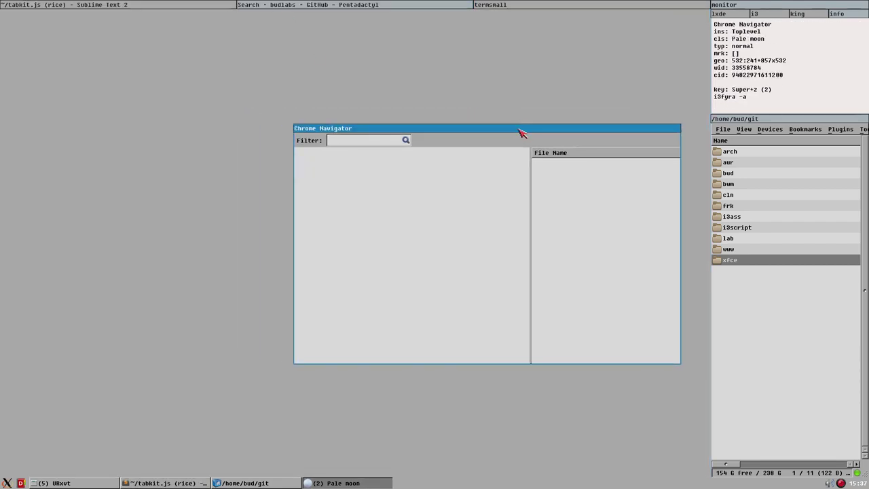
click(333, 4)
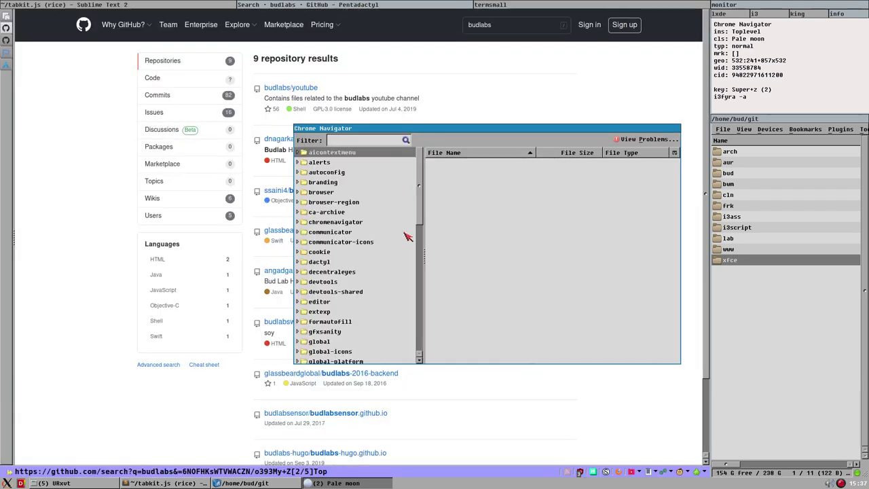
Copy the Chrome URL of tabkit.css from the tabkit content folder and open it in a new browser tab.
drag(421, 203, 394, 339)
double_click(309, 322)
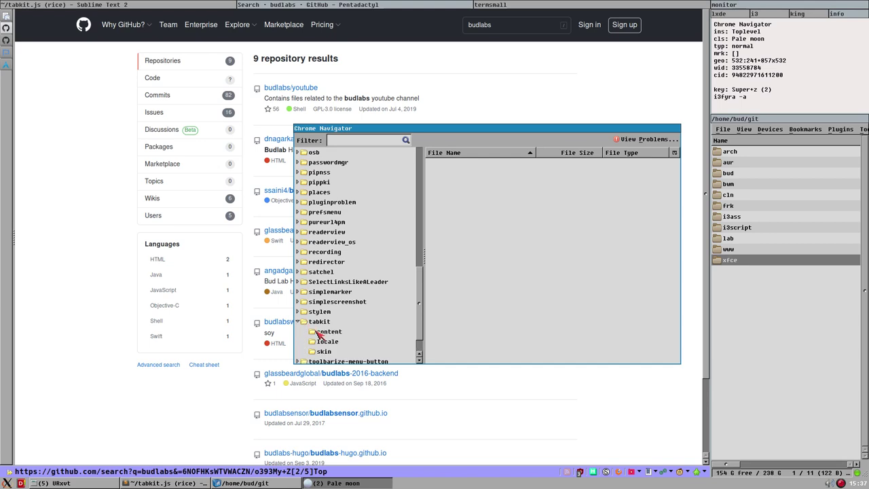
click(318, 332)
click(461, 224)
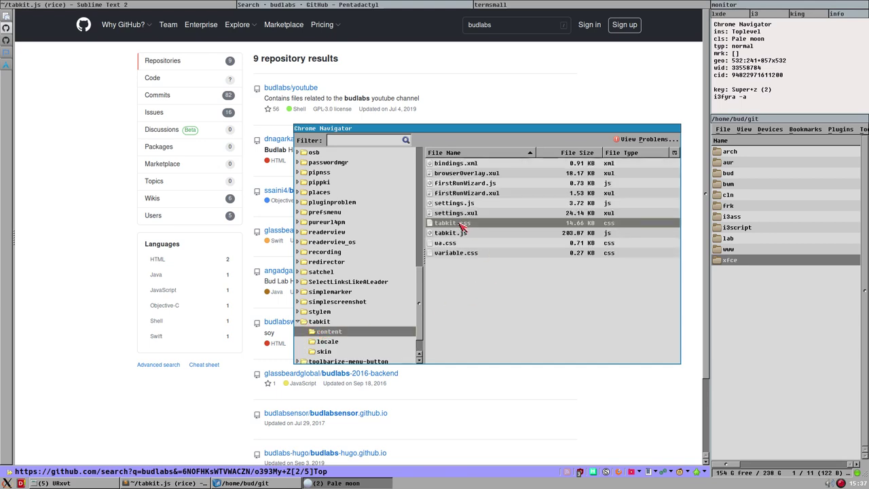
right_click(461, 224)
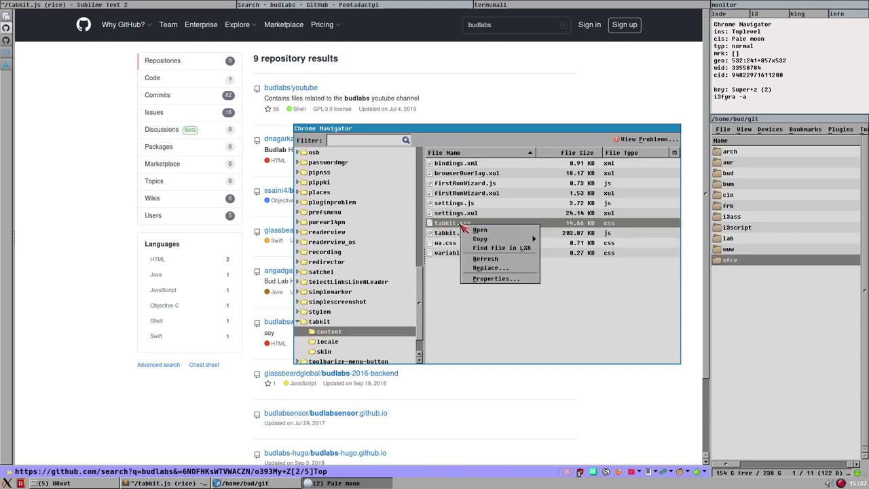
mouse_move(516, 239)
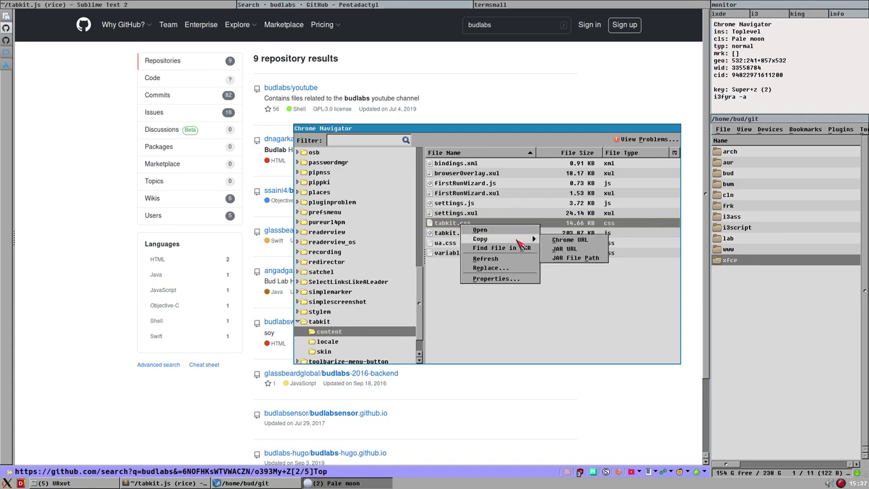
click(562, 246)
click(84, 345)
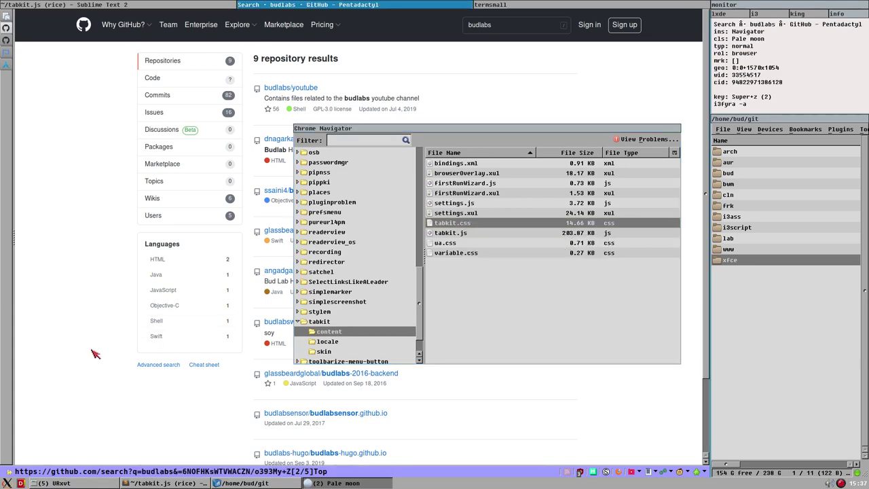
key(p)
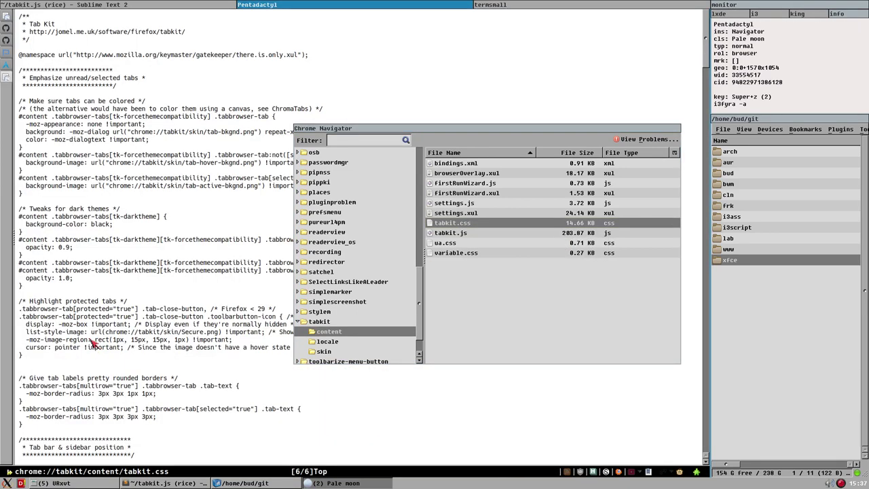
Examine the tab bar rules in tabkit.css and compare them with the tabkit.js source in Sublime Text.
scroll(117, 221, down, 8)
scroll(272, 204, up, 7)
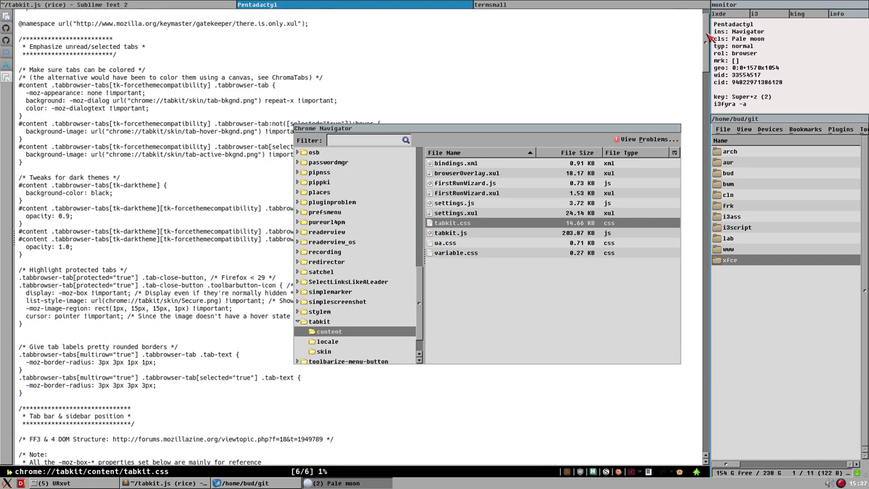
key(space)
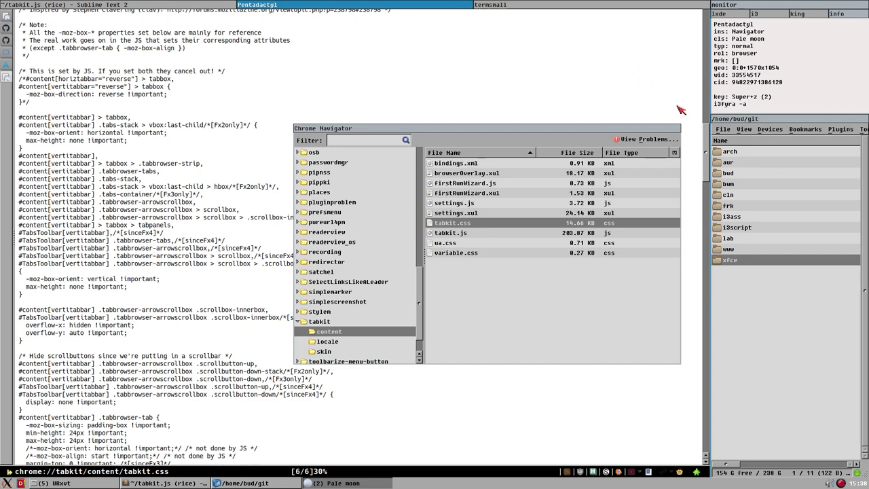
scroll(712, 146, down, 10)
scroll(712, 149, up, 20)
click(163, 5)
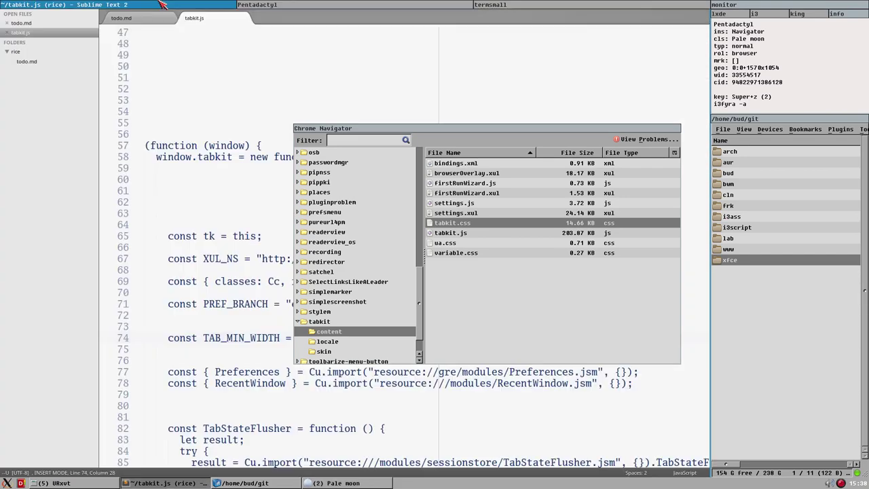
scroll(681, 64, down, 6)
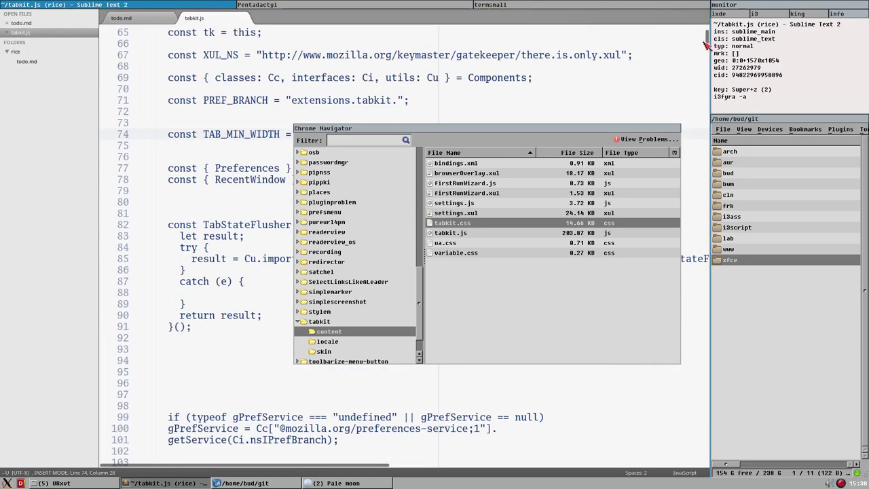
drag(708, 41, 722, 445)
click(297, 5)
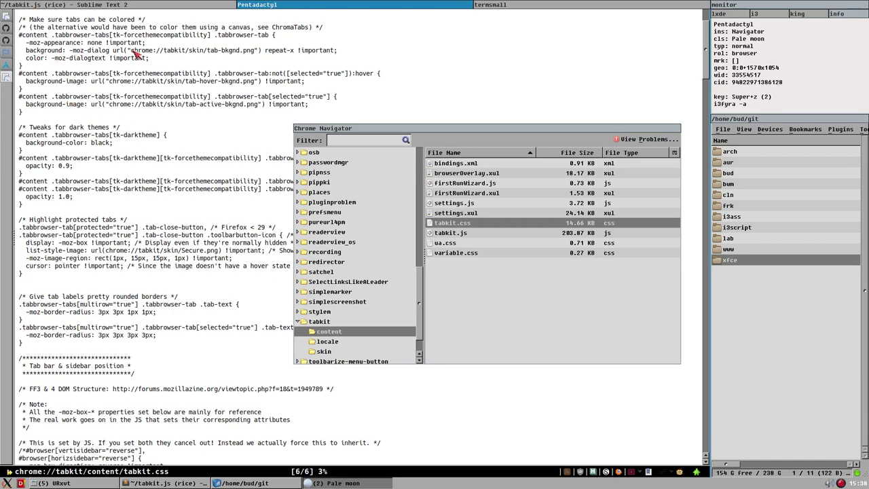
scroll(704, 39, down, 5)
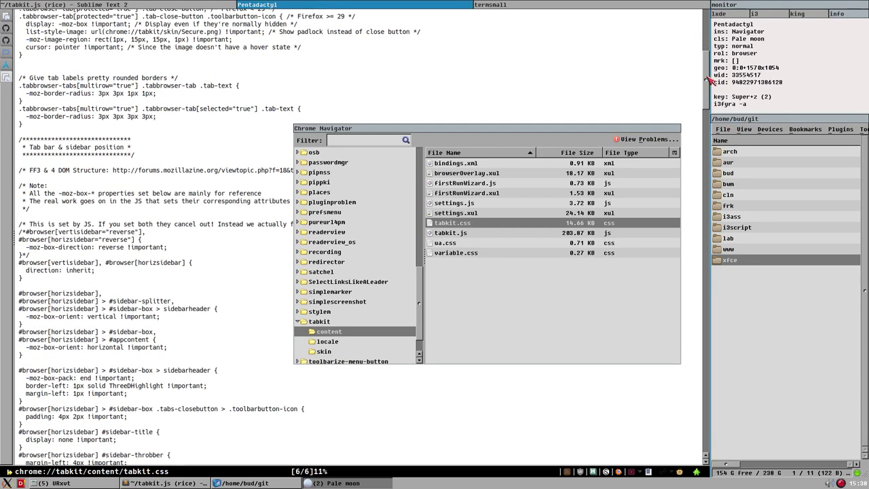
Skim the rest of tabkit.css and return to its tab bar and sidebar position section.
scroll(705, 112, down, 8)
scroll(686, 129, up, 5)
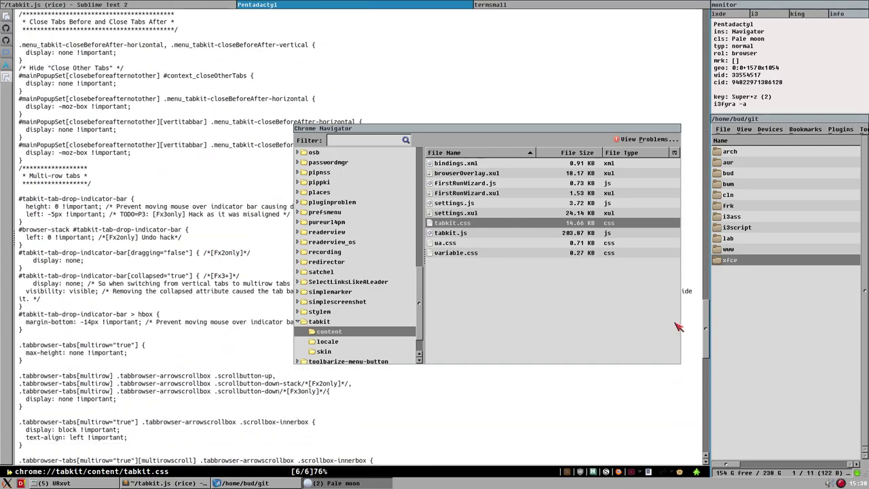
scroll(675, 99, up, 5)
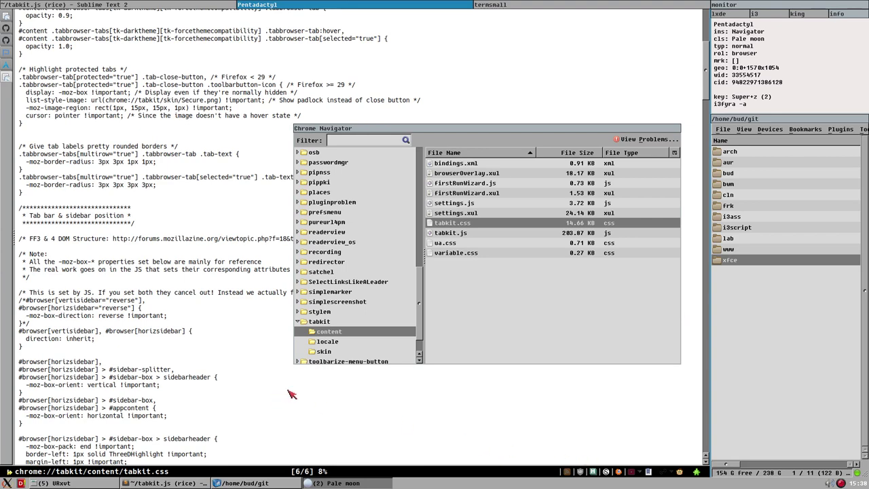
Switch to Sublime Text and highlight the vertical tab bar stylesheet in the palemoon notes of todo.md.
click(195, 5)
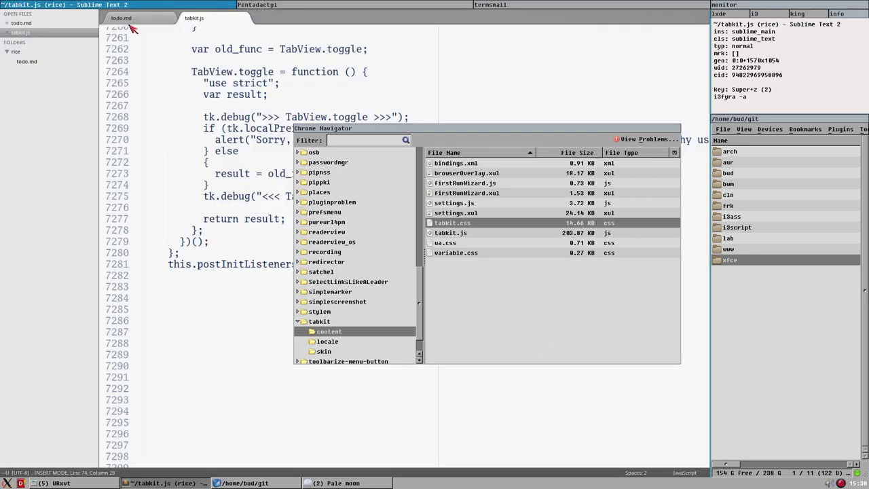
drag(399, 128, 575, 63)
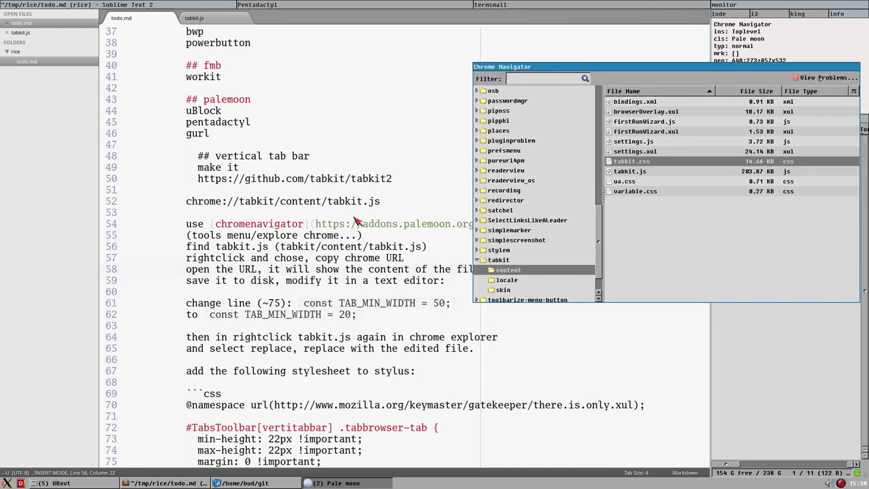
scroll(333, 270, down, 5)
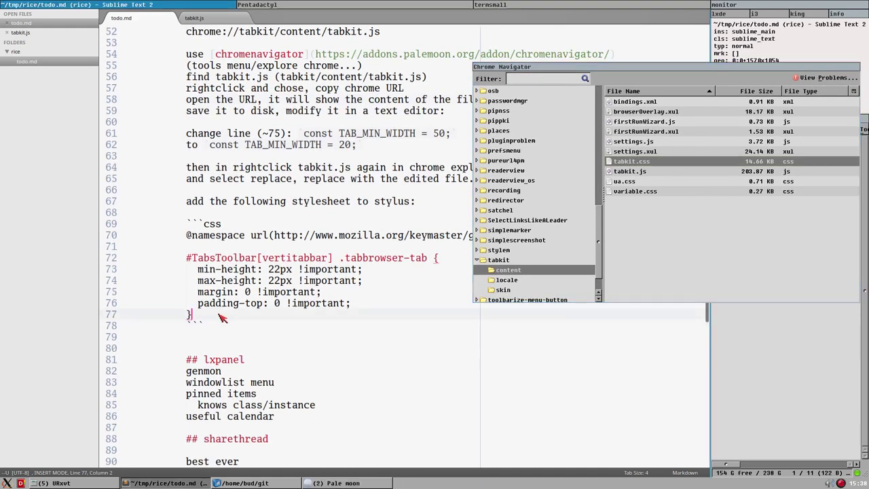
drag(227, 316, 136, 238)
Switch back to Pale Moon, open Stylem's user style list and move the Chrome Navigator window clear of the style controls.
click(257, 5)
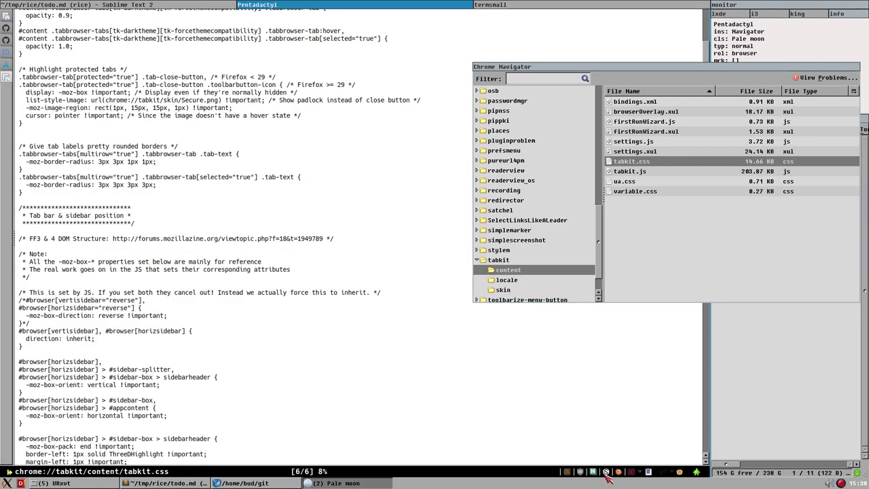
click(606, 473)
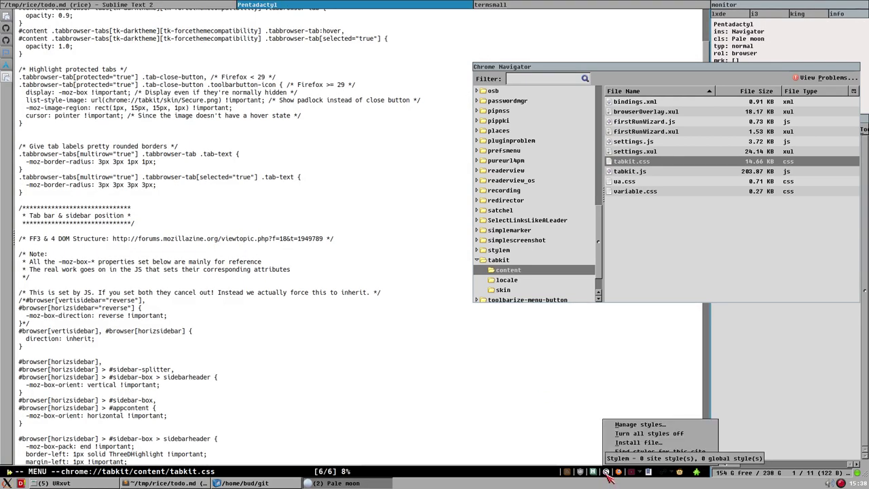
mouse_move(629, 459)
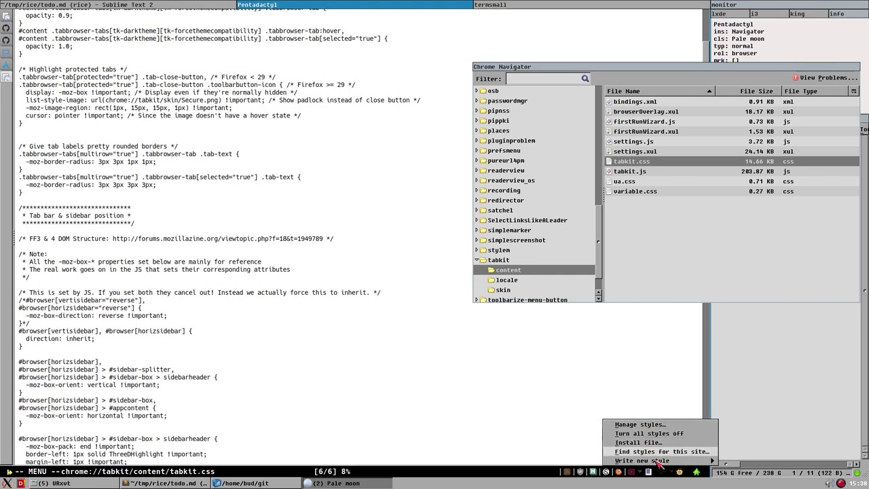
mouse_move(659, 463)
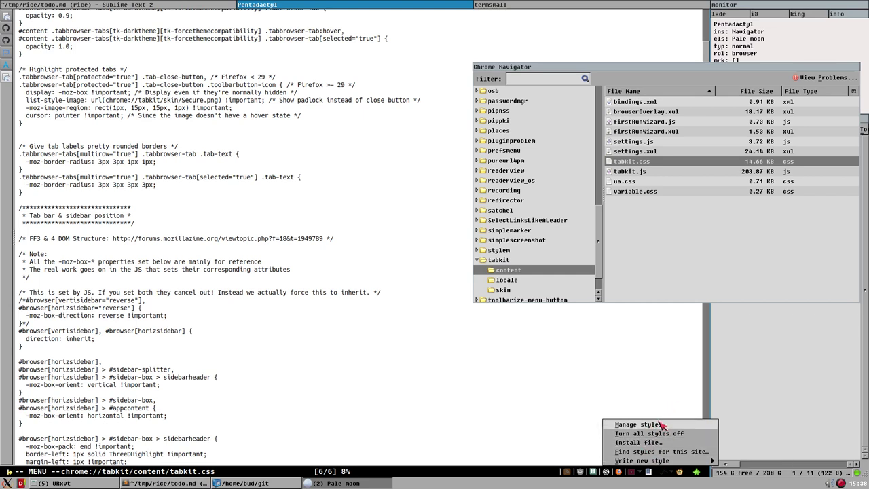
click(660, 424)
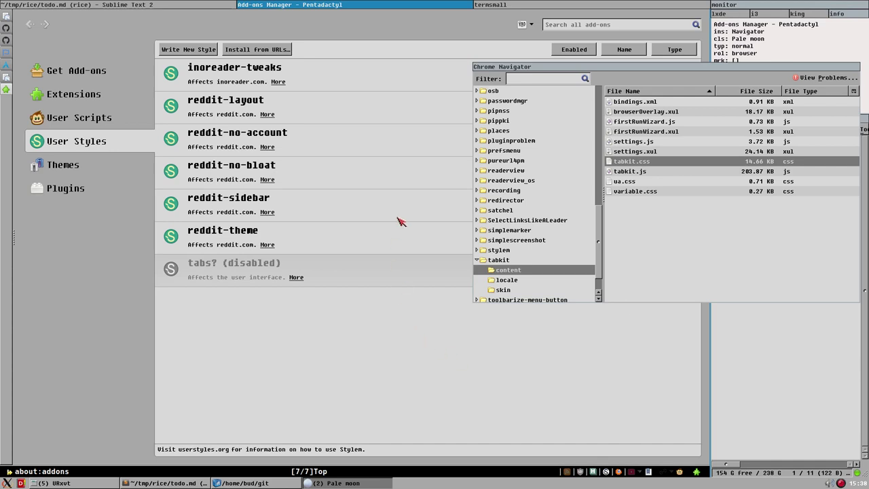
key(super+z)
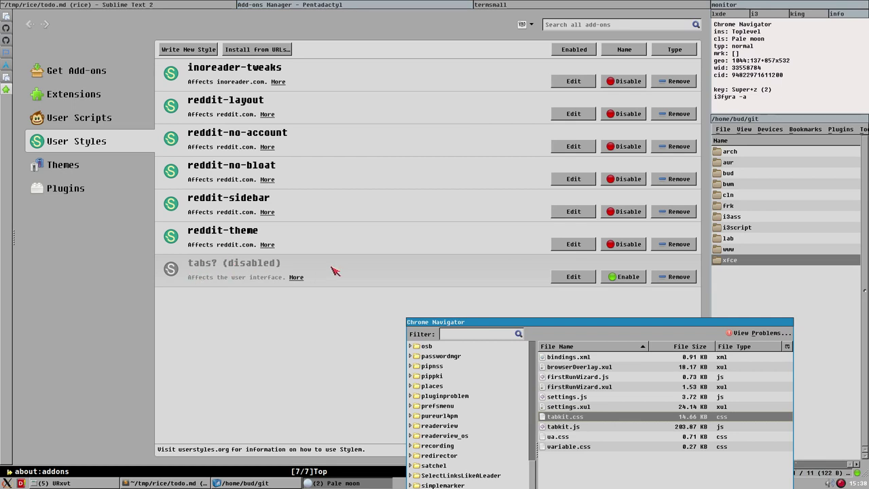
Toggle the tabs? user style to compare its effect, leave it enabled, and narrow the vertical tab bar to about icon width.
click(626, 277)
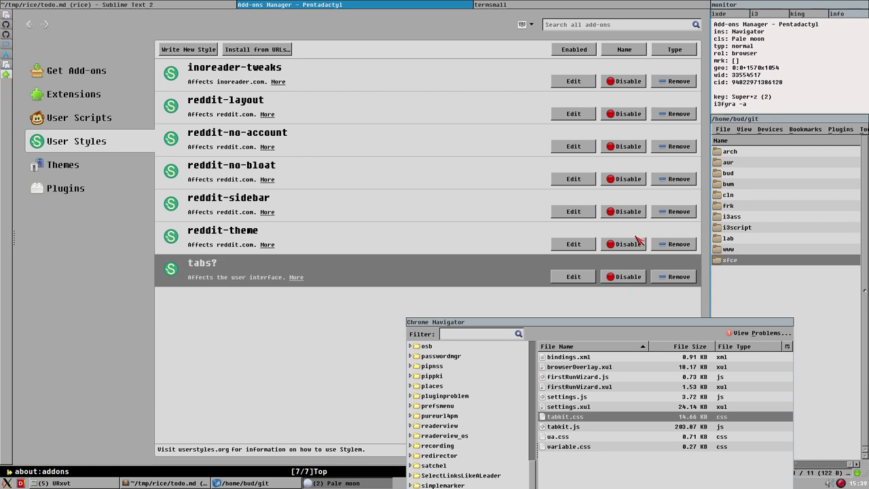
click(625, 278)
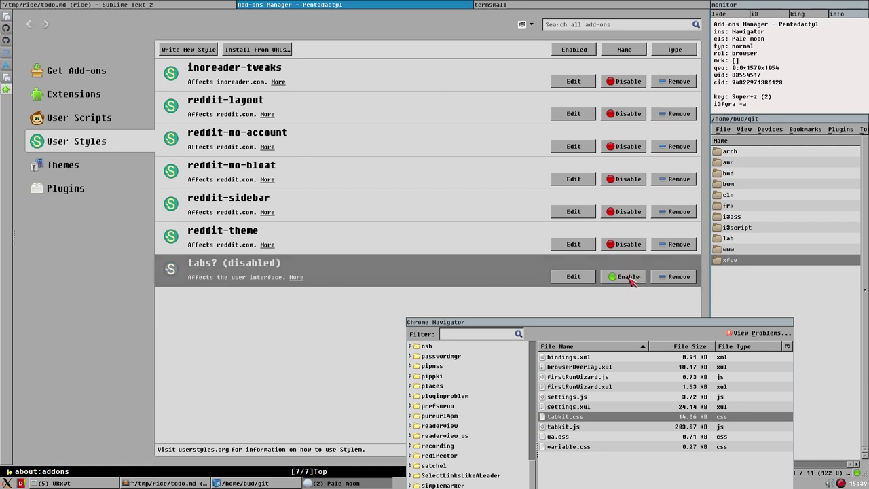
click(628, 283)
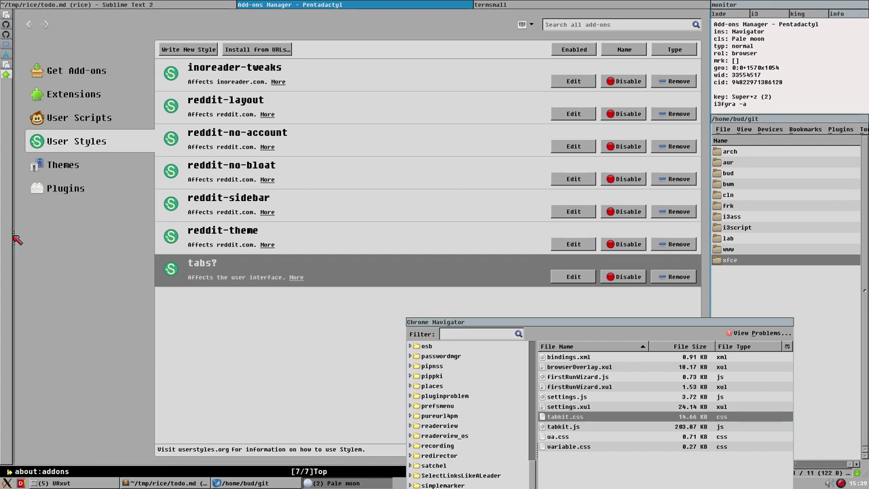
drag(17, 239, 14, 239)
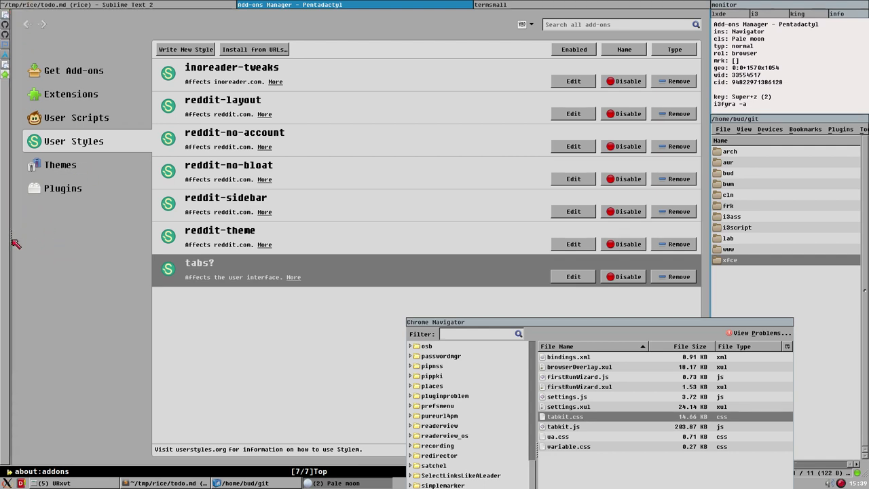
drag(12, 239, 13, 239)
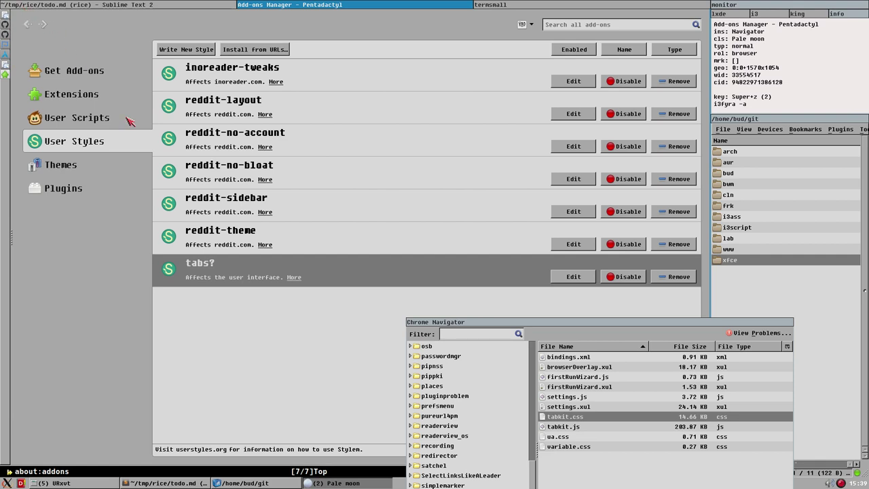
Show the budlabs GitHub search tab and move the Chrome Navigator window away from the tab bar's resizing edge.
drag(468, 323, 442, 232)
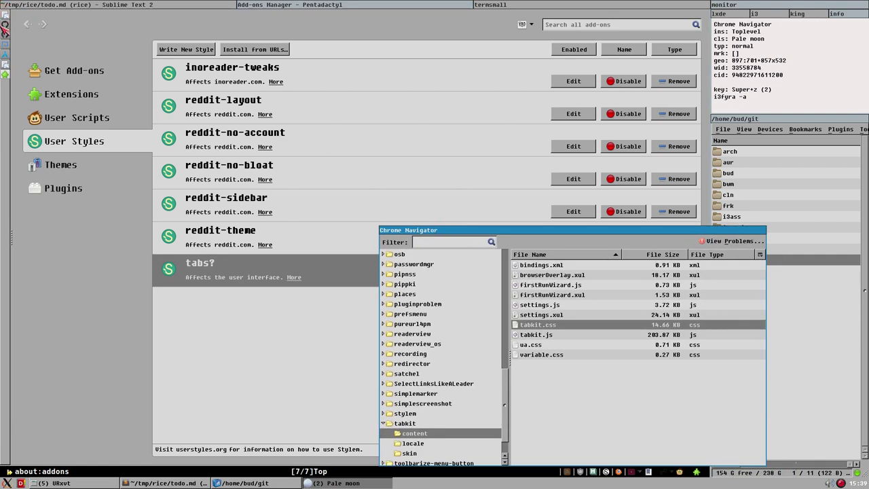
key(alt+2)
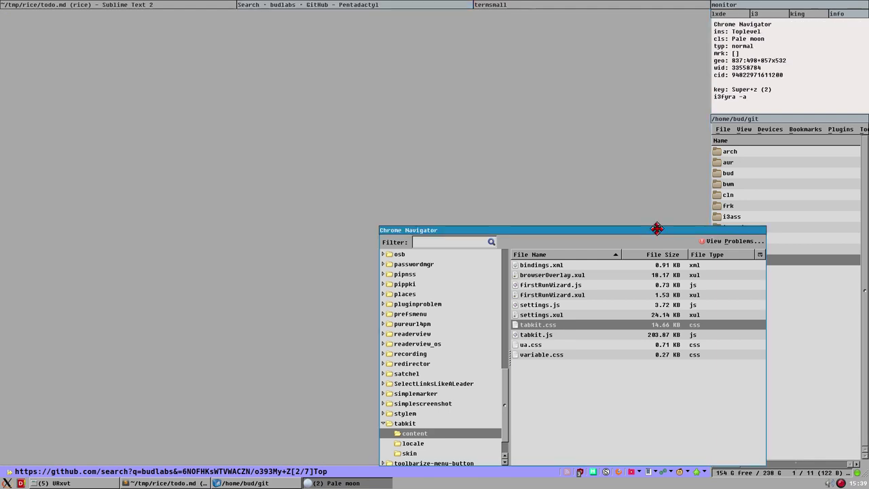
drag(656, 229, 481, 208)
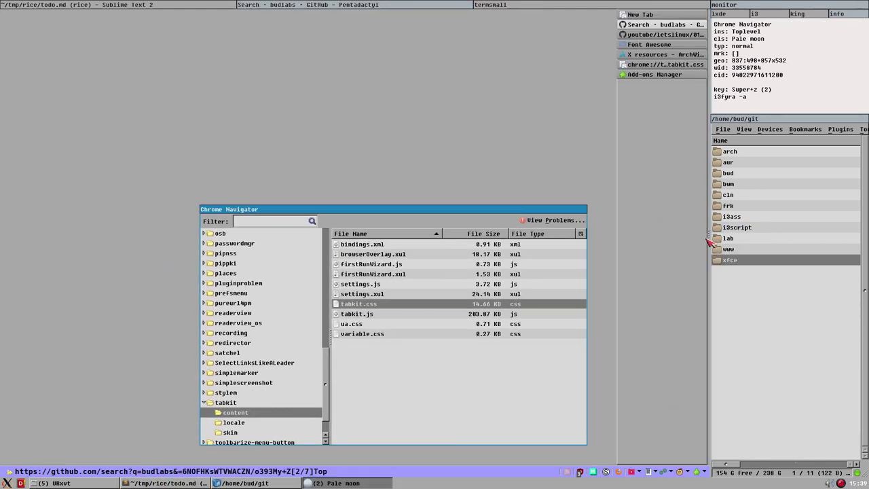
Shrink the oversized vertical tab bar, try it wide enough to read the tab titles, and return it to icon width.
click(710, 242)
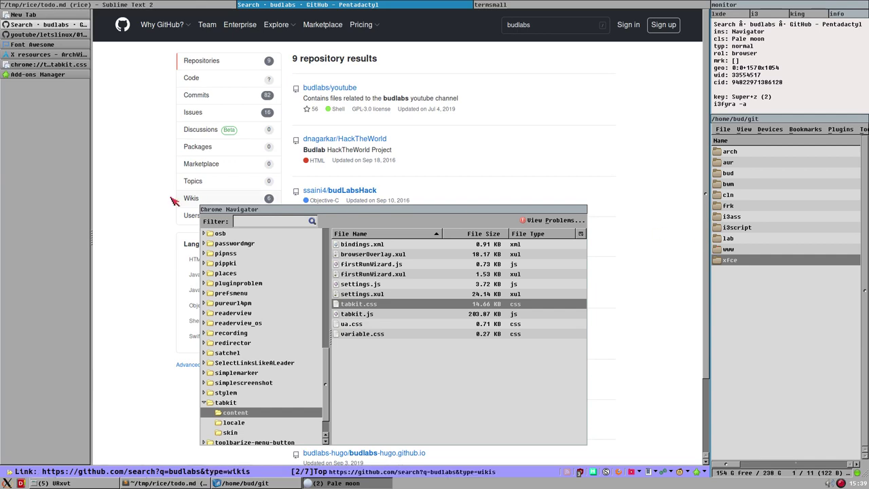
drag(93, 238, 12, 227)
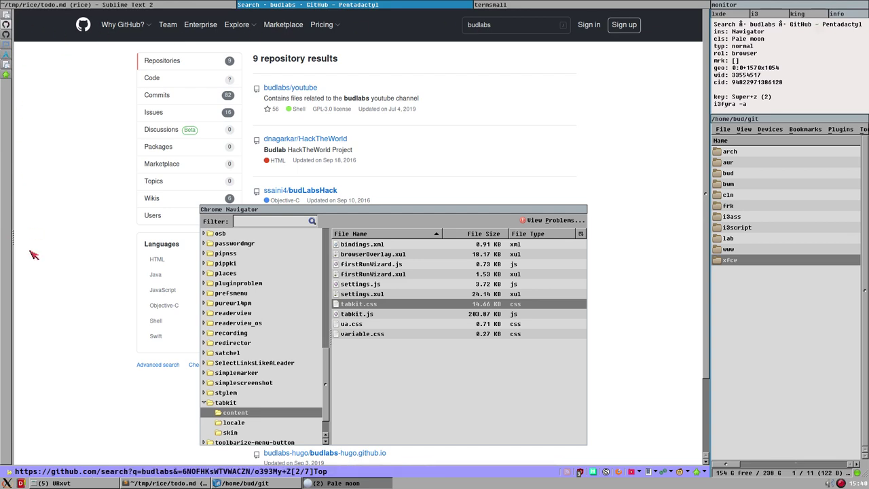
drag(15, 240, 143, 237)
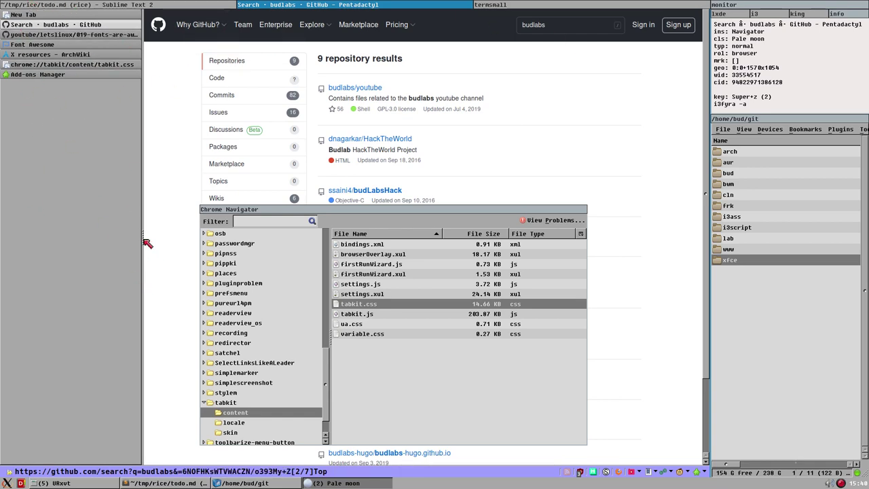
drag(146, 244, 13, 249)
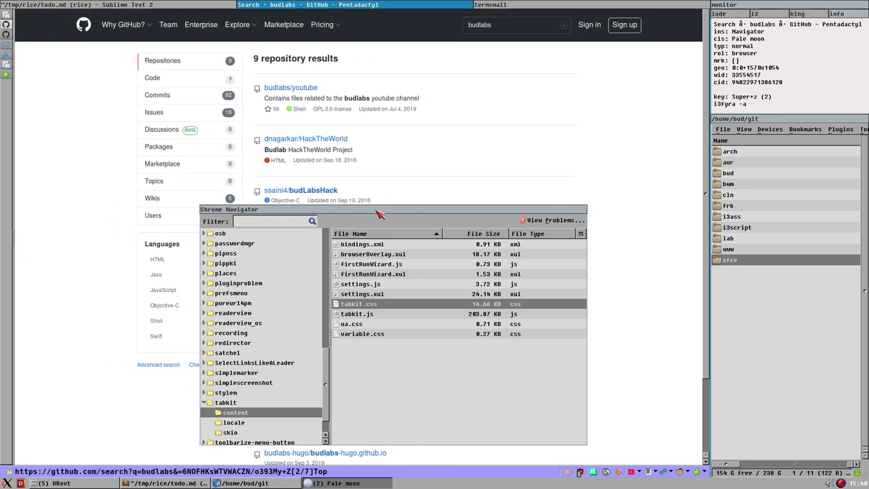
Close the floating Chrome Navigator window and glance through the GitHub search results beside the narrow tab bar.
drag(379, 212, 386, 180)
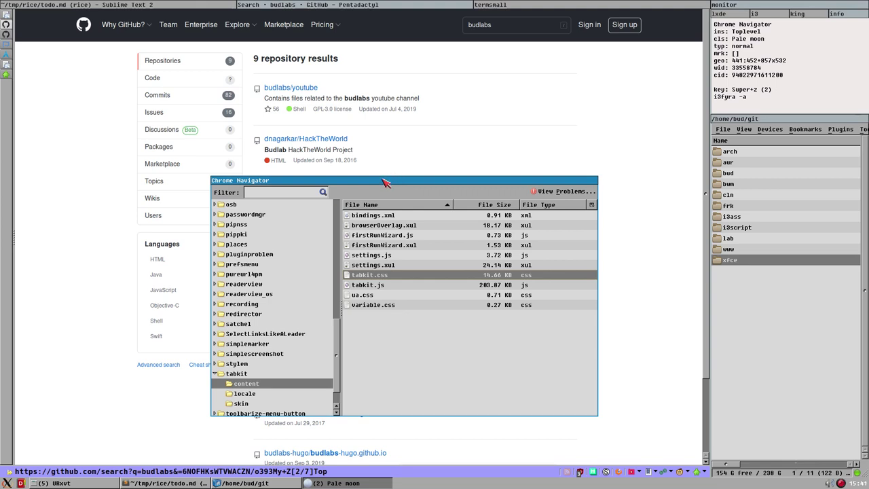
key(Escape)
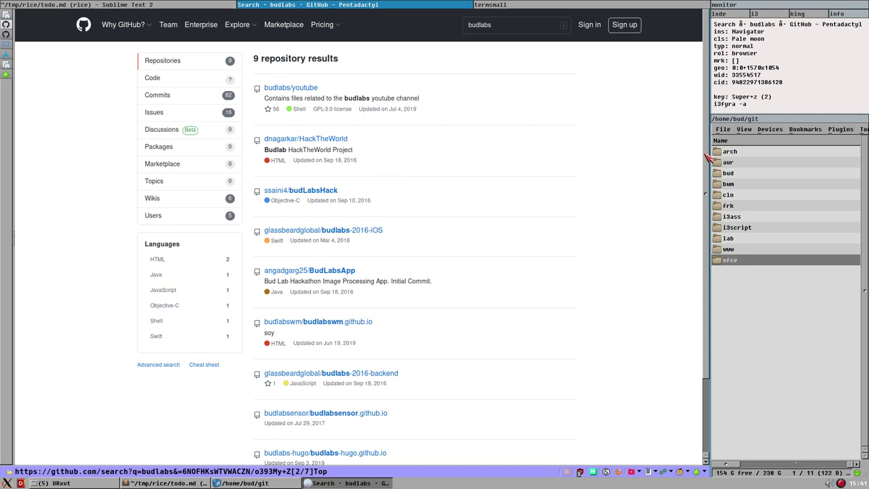
scroll(679, 156, down, 3)
scroll(408, 102, up, 3)
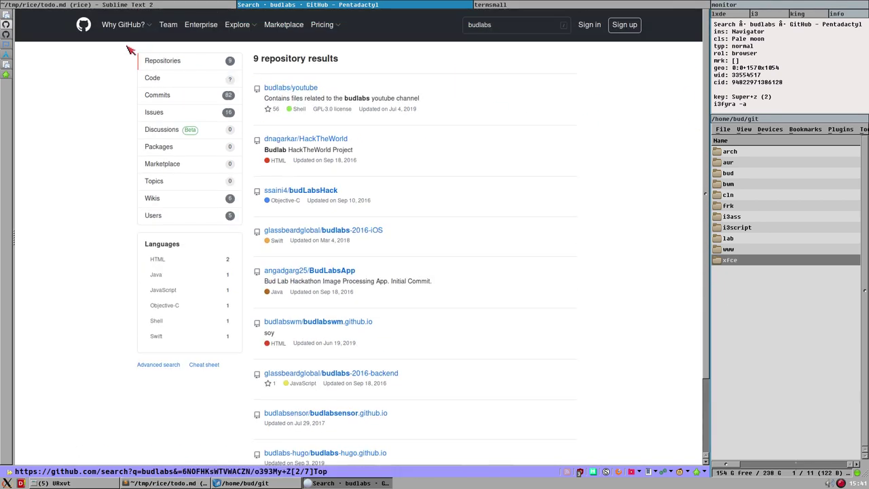